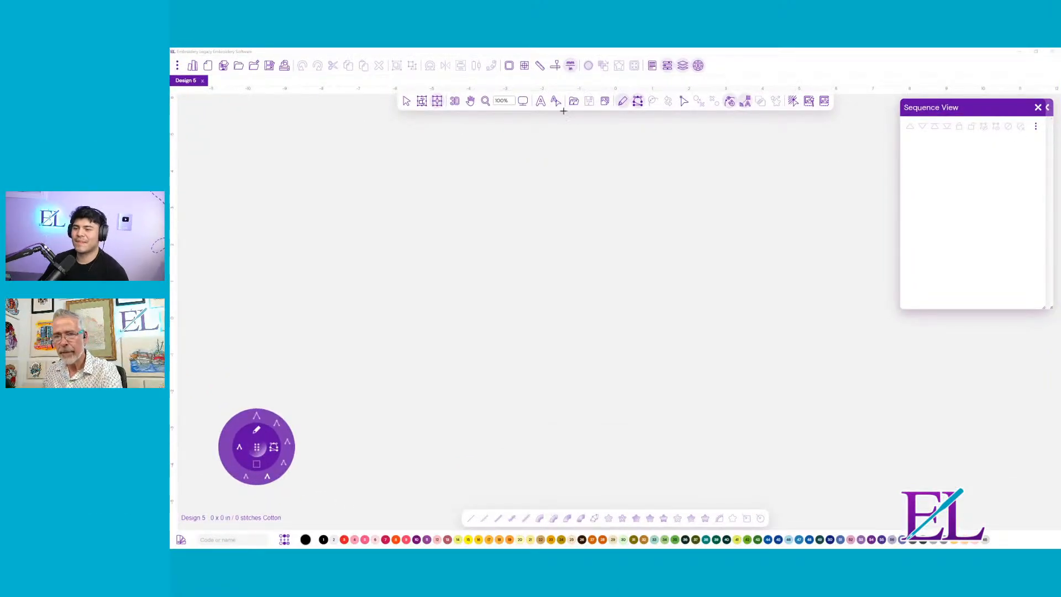
- Load the horse head sketch as the design's backdrop and select it
{"action": "left_click", "coordinate": [605, 102]}
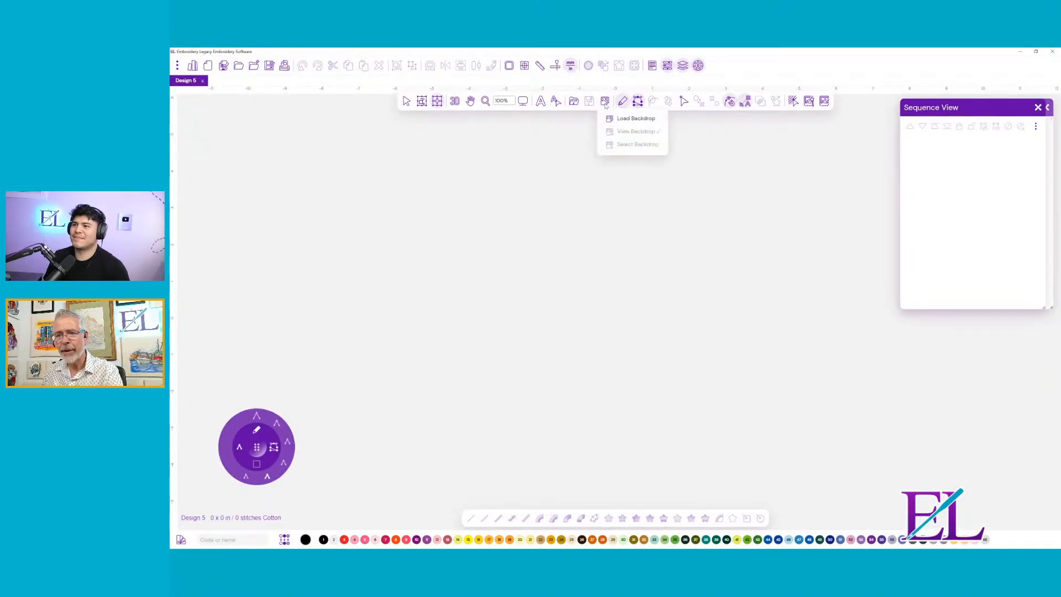
{"action": "left_click", "coordinate": [622, 122]}
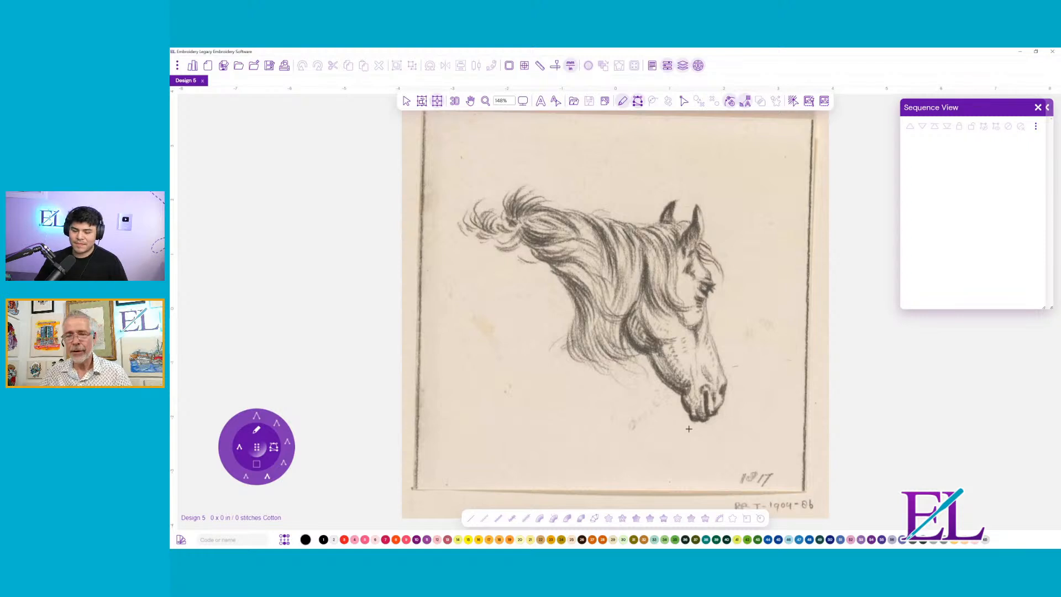
{"action": "left_click", "coordinate": [605, 102]}
{"action": "left_click", "coordinate": [625, 145]}
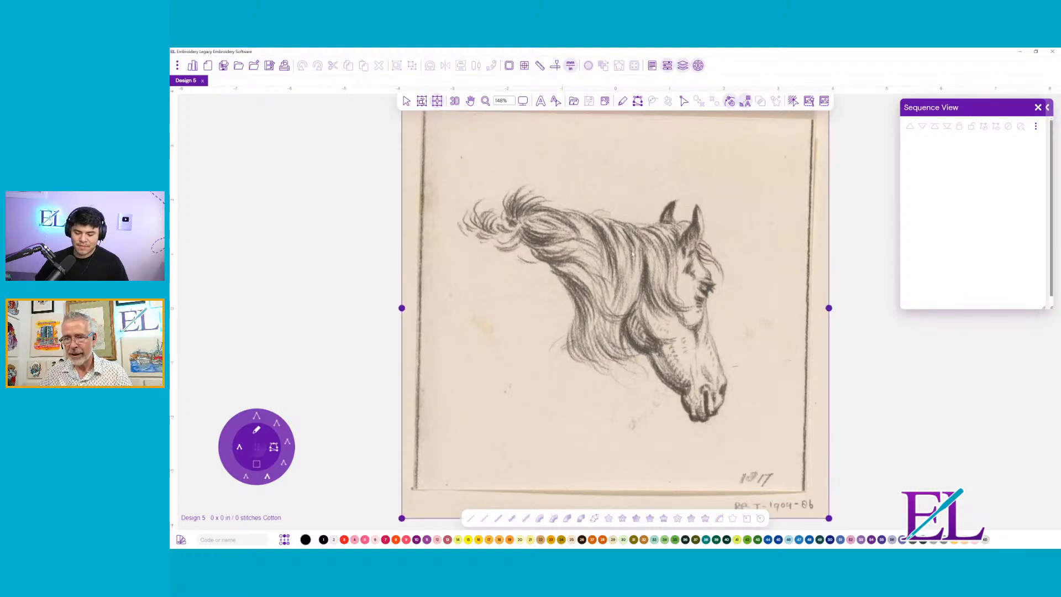
- Open the backdrop's properties and reduce its opacity to about two thirds
{"action": "right_click", "coordinate": [637, 303]}
{"action": "left_click", "coordinate": [662, 427]}
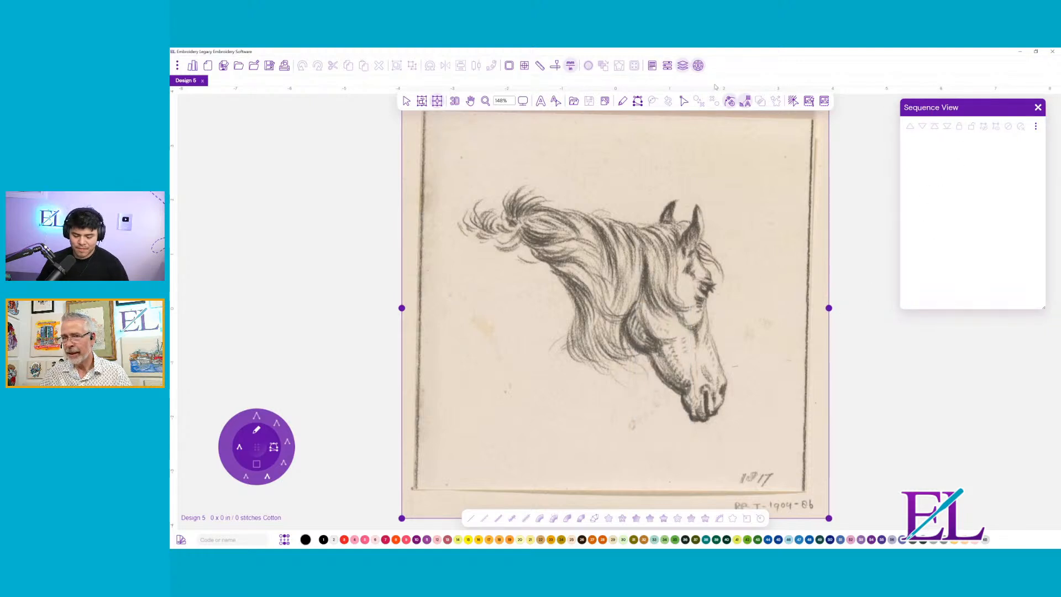
{"action": "left_click", "coordinate": [666, 66]}
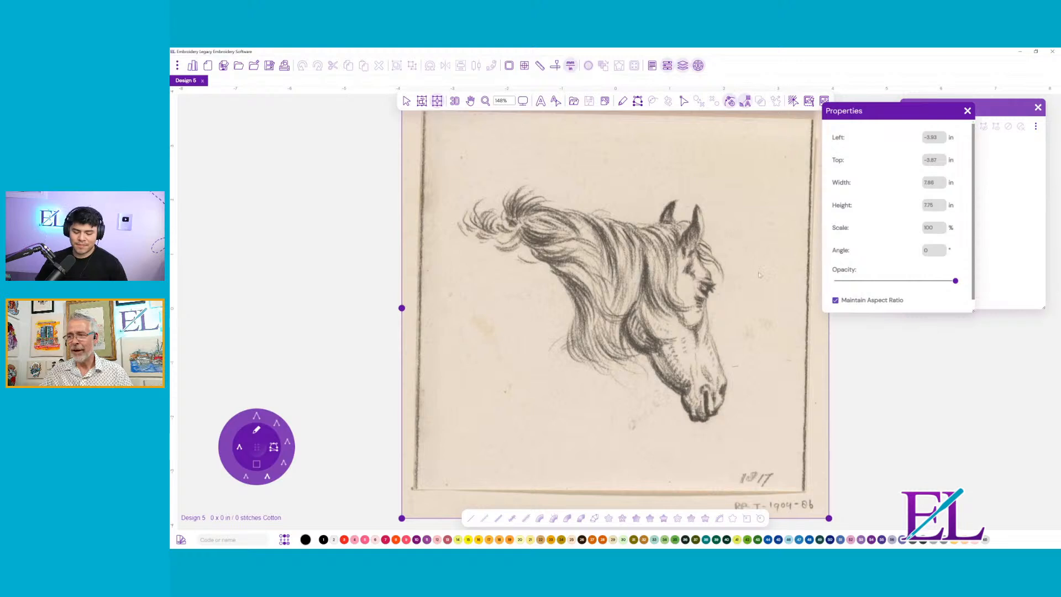
{"action": "left_click", "coordinate": [900, 281]}
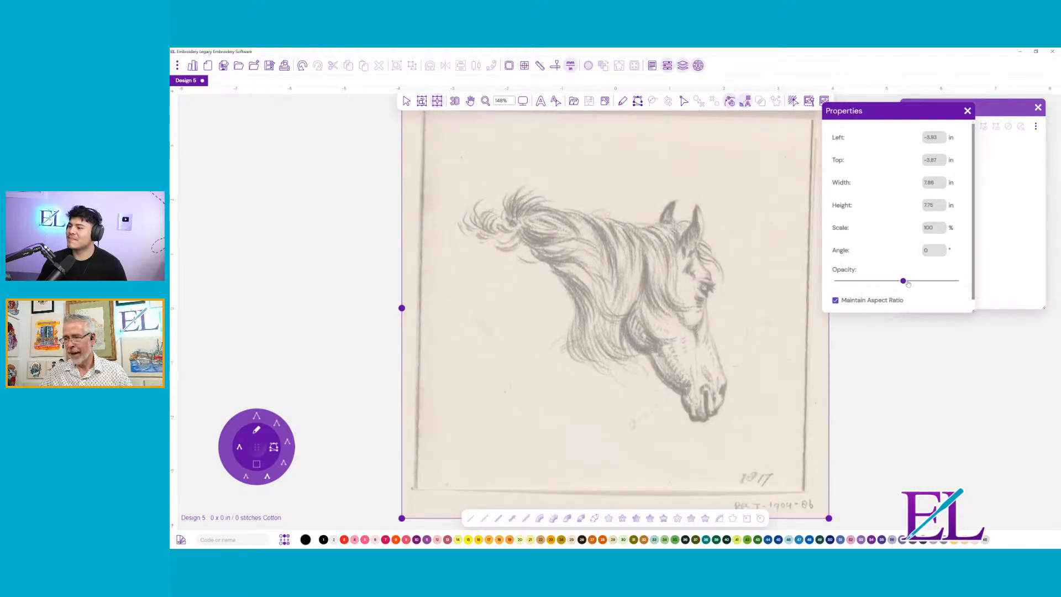
{"action": "left_click_drag", "start_coordinate": [908, 283], "coordinate": [916, 281]}
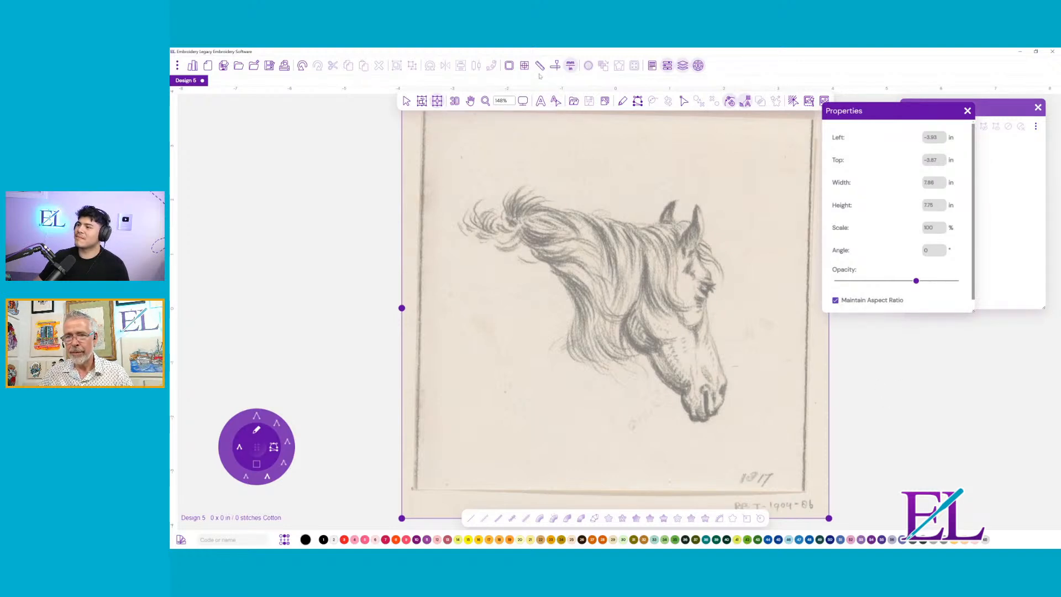
- Measure the horse's height from ears to muzzle and its width from mane tip to forehead
{"action": "left_click", "coordinate": [540, 67]}
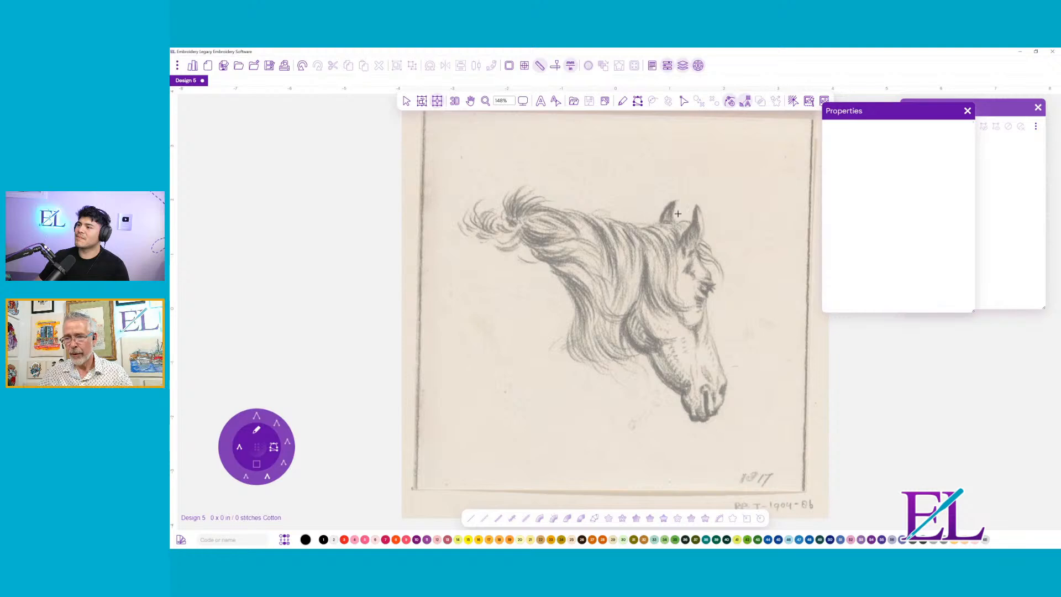
{"action": "left_click_drag", "start_coordinate": [675, 194], "coordinate": [680, 426]}
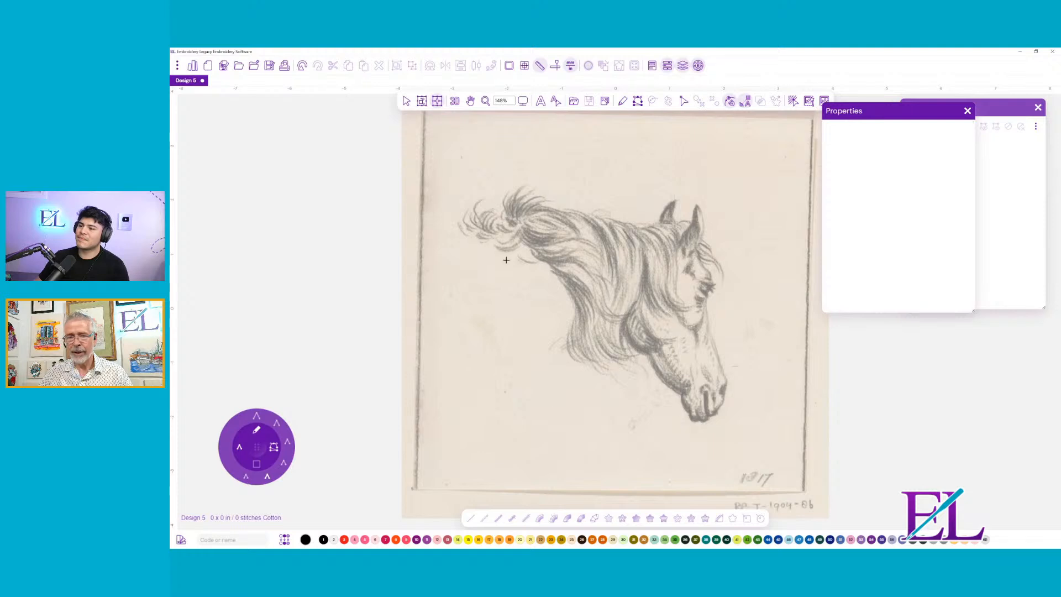
{"action": "left_click_drag", "start_coordinate": [460, 224], "coordinate": [727, 233]}
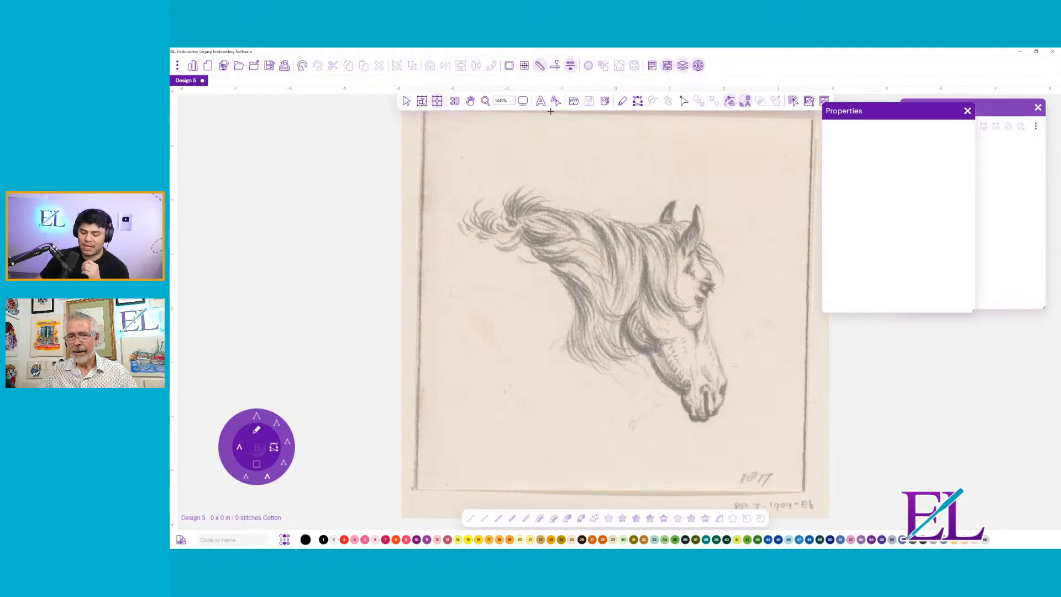
- Resize the backdrop to 7 in wide with its aspect ratio maintained, and measure the horse's width again
{"action": "left_click", "coordinate": [605, 101]}
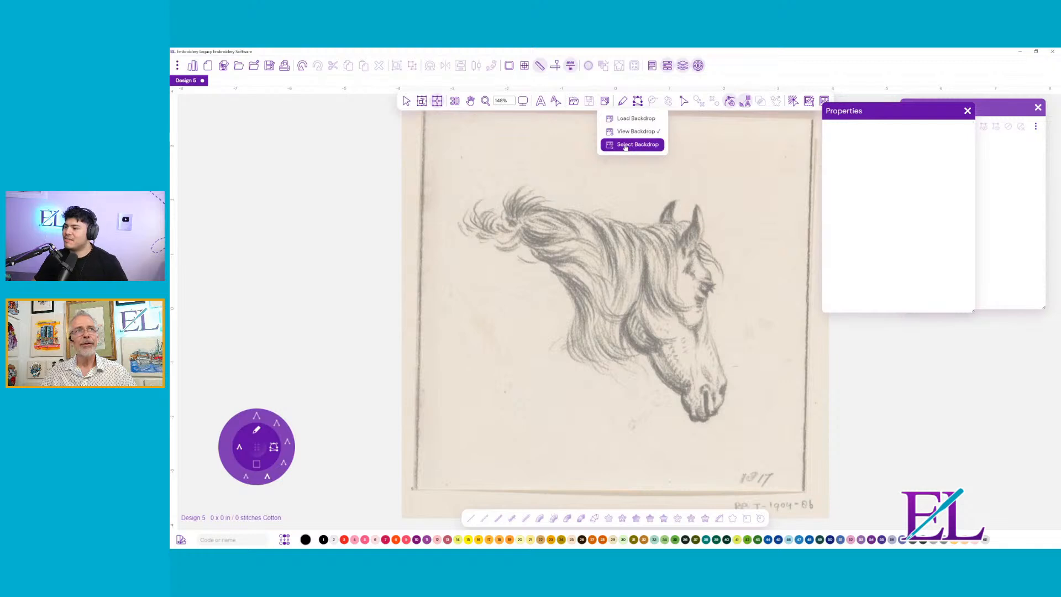
{"action": "left_click", "coordinate": [625, 146]}
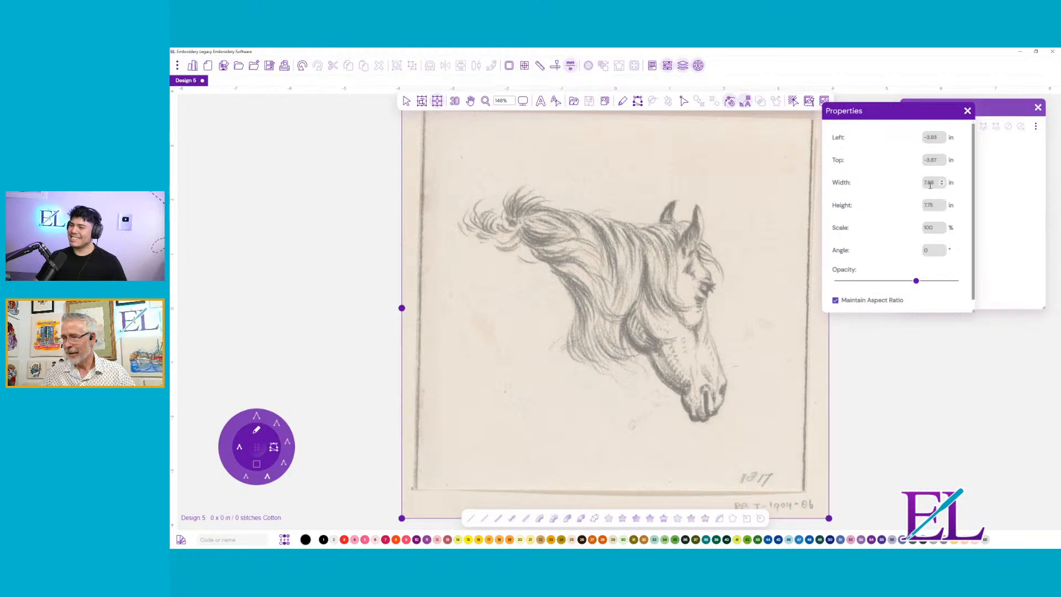
{"action": "left_click", "coordinate": [932, 183]}
{"action": "key", "text": "BackSpace"}
{"action": "key", "text": "BackSpace"}
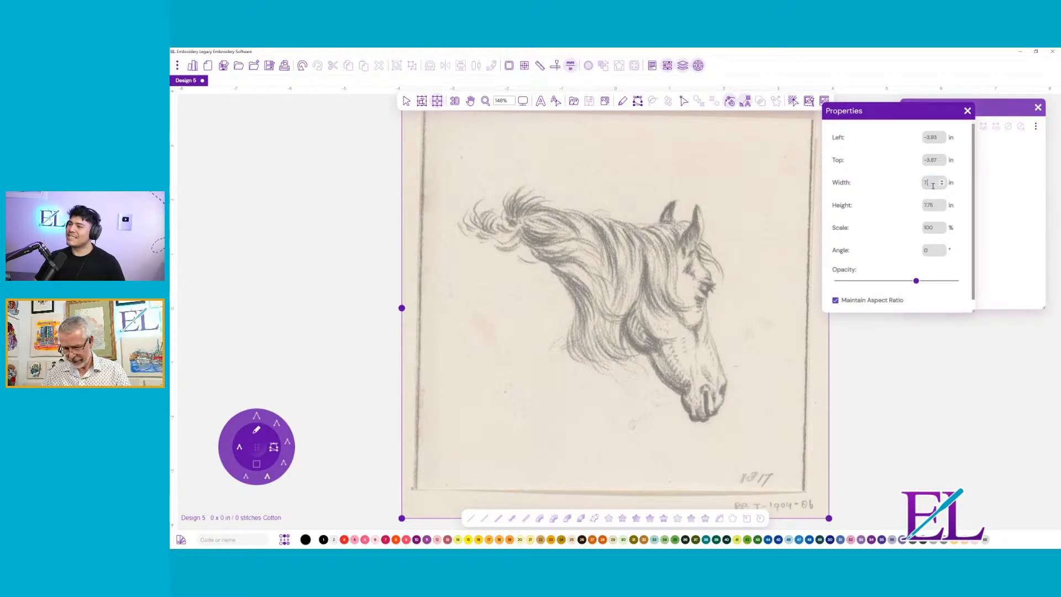
{"action": "left_click", "coordinate": [926, 198]}
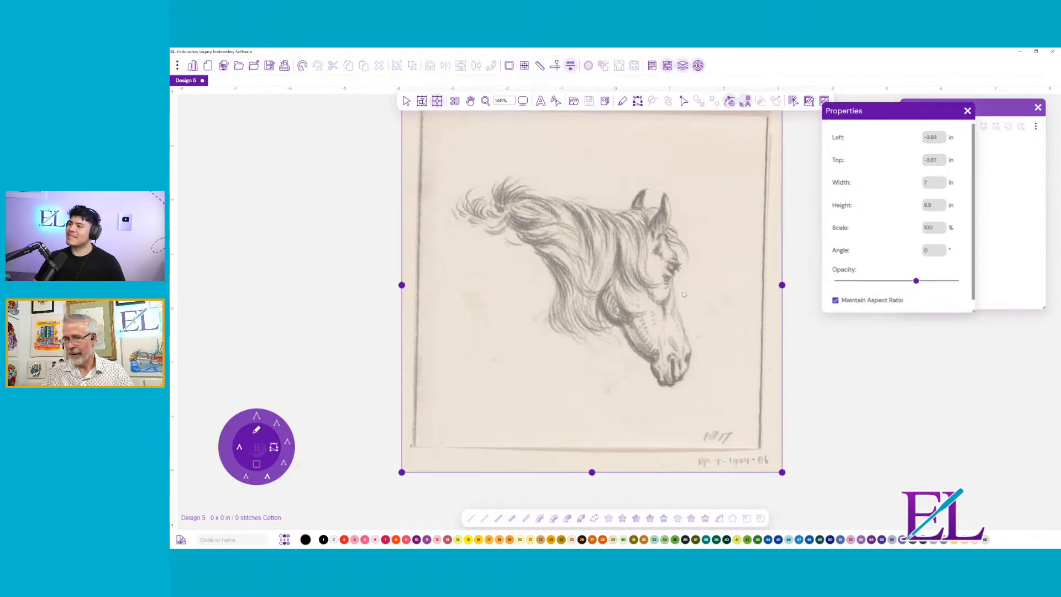
{"action": "left_click", "coordinate": [322, 341]}
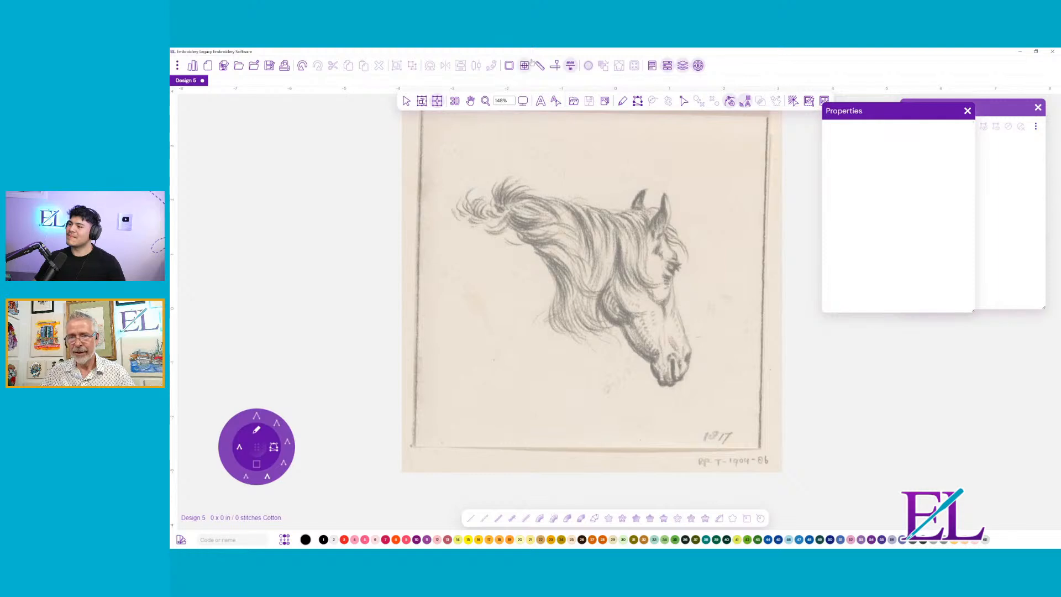
{"action": "left_click_drag", "start_coordinate": [450, 208], "coordinate": [701, 224]}
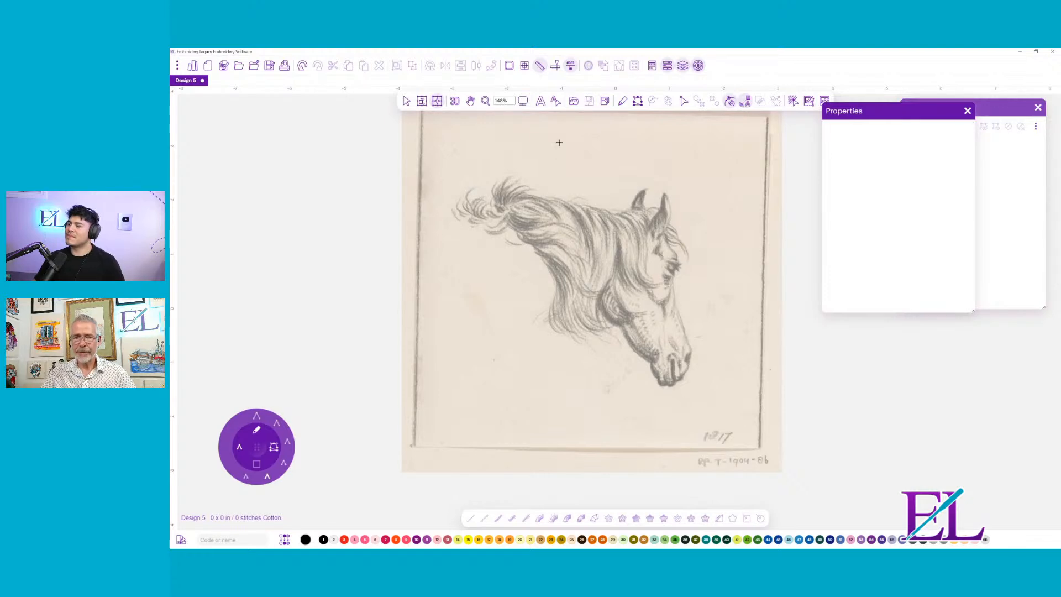
- View the backdrop at 1:1 zoom and examine how its pencil lines look at different magnifications
{"action": "left_click", "coordinate": [522, 100]}
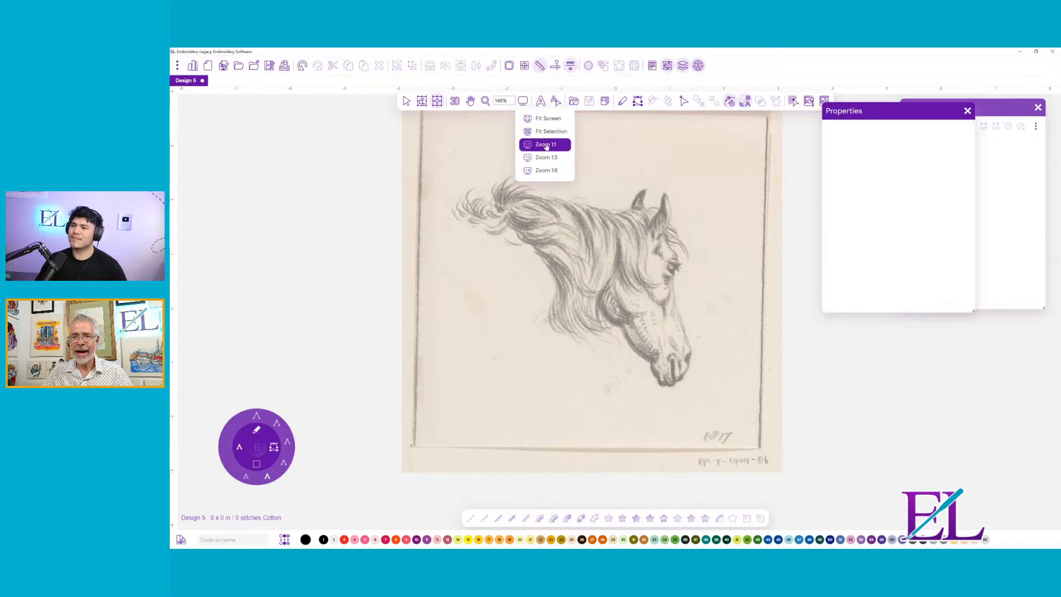
{"action": "left_click", "coordinate": [546, 145]}
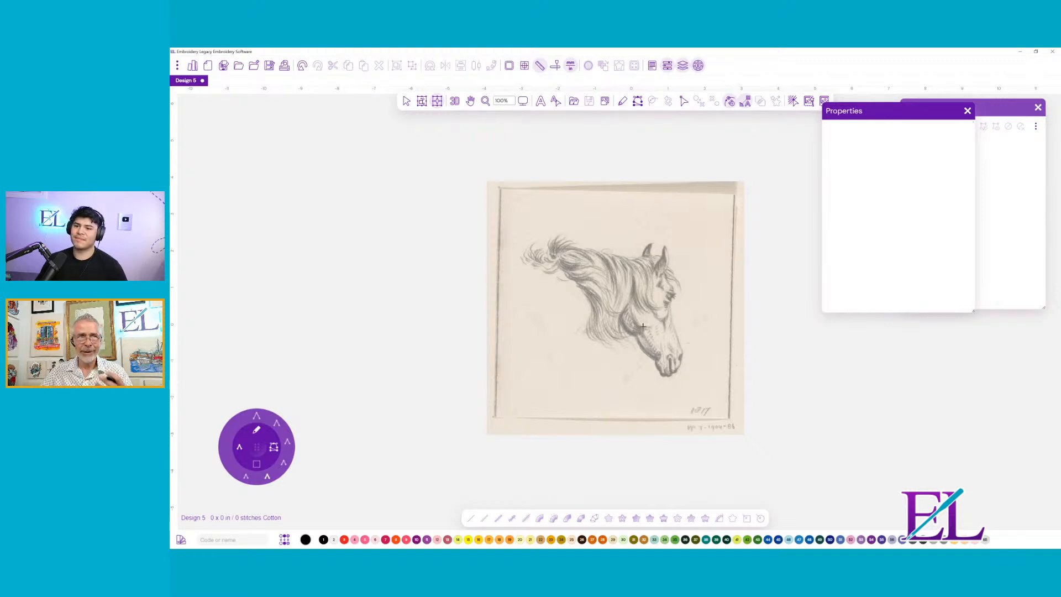
{"action": "scroll", "coordinate": [643, 327], "scroll_direction": "up", "scroll_amount": 3}
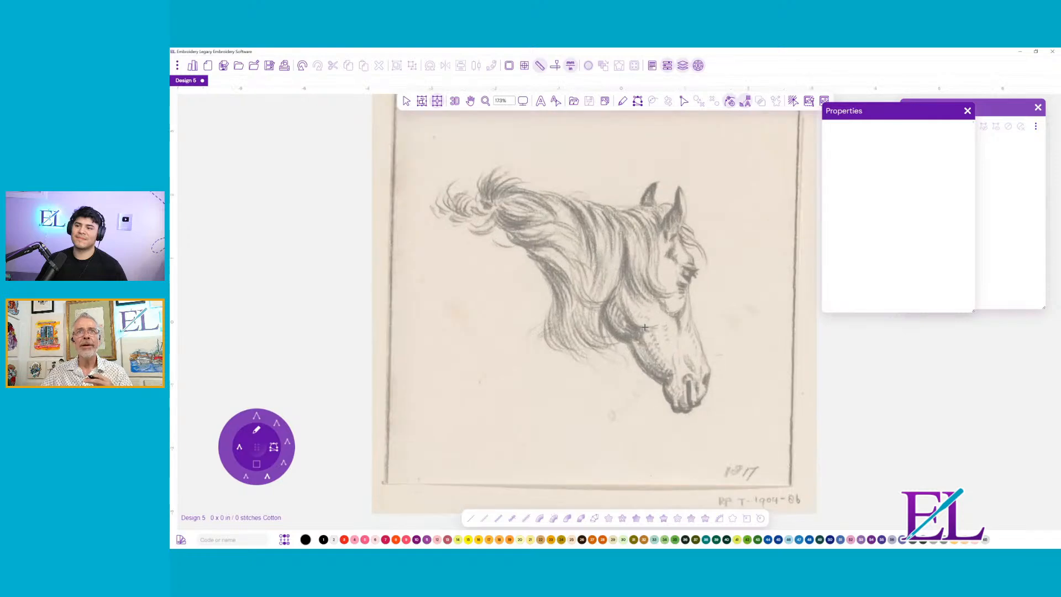
{"action": "scroll", "coordinate": [644, 328], "scroll_direction": "down", "scroll_amount": 1}
{"action": "scroll", "coordinate": [645, 328], "scroll_direction": "up", "scroll_amount": 4}
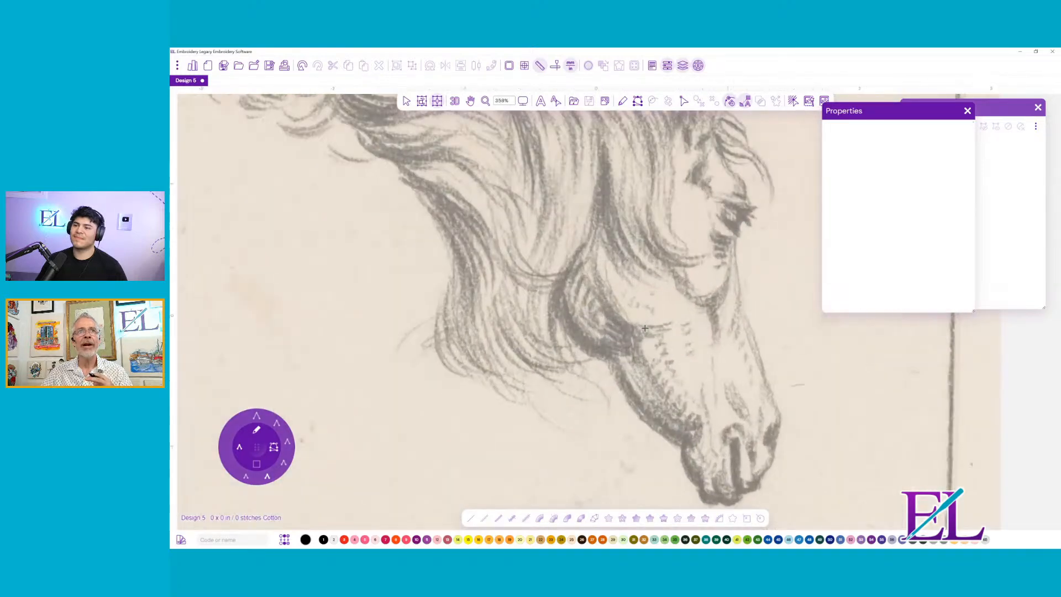
{"action": "scroll", "coordinate": [644, 328], "scroll_direction": "down", "scroll_amount": 4}
{"action": "scroll", "coordinate": [644, 329], "scroll_direction": "up", "scroll_amount": 2}
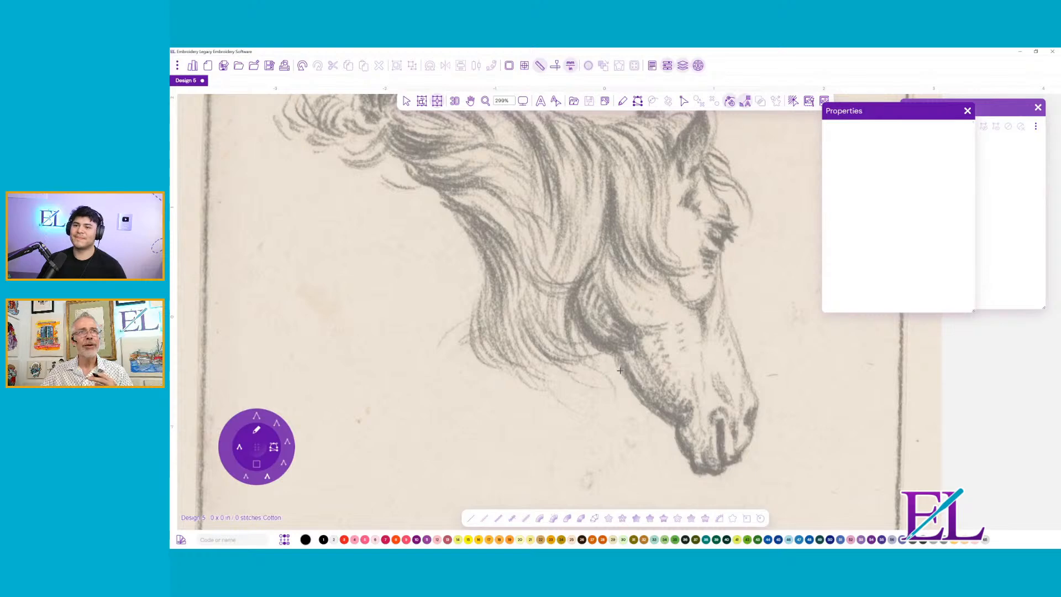
{"action": "scroll", "coordinate": [619, 378], "scroll_direction": "down", "scroll_amount": 1}
{"action": "scroll", "coordinate": [620, 378], "scroll_direction": "down", "scroll_amount": 2}
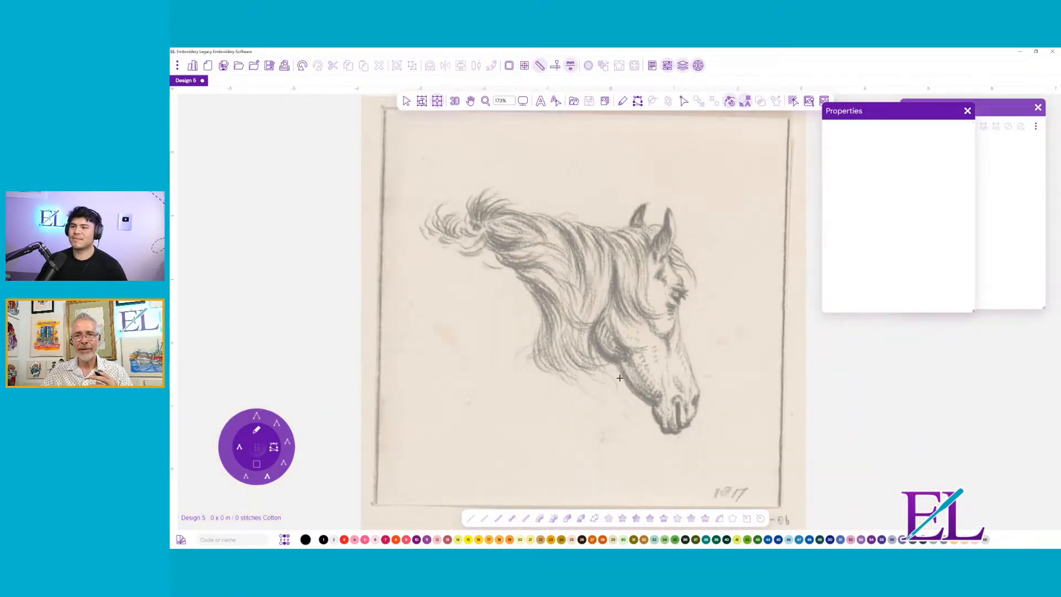
{"action": "scroll", "coordinate": [620, 378], "scroll_direction": "up", "scroll_amount": 4}
{"action": "scroll", "coordinate": [620, 378], "scroll_direction": "up", "scroll_amount": 6}
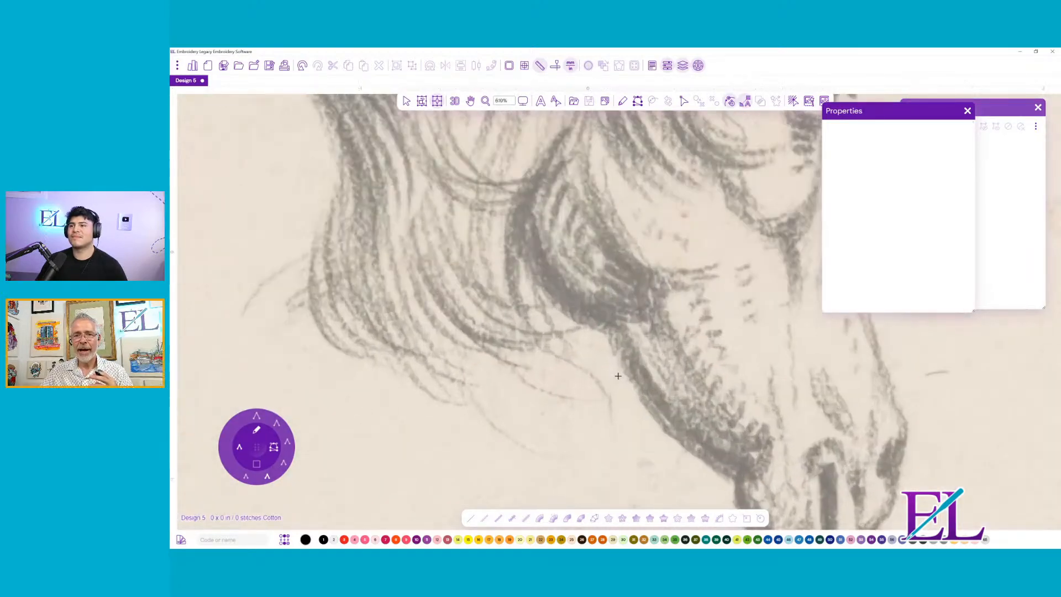
{"action": "scroll", "coordinate": [618, 376], "scroll_direction": "up", "scroll_amount": 3}
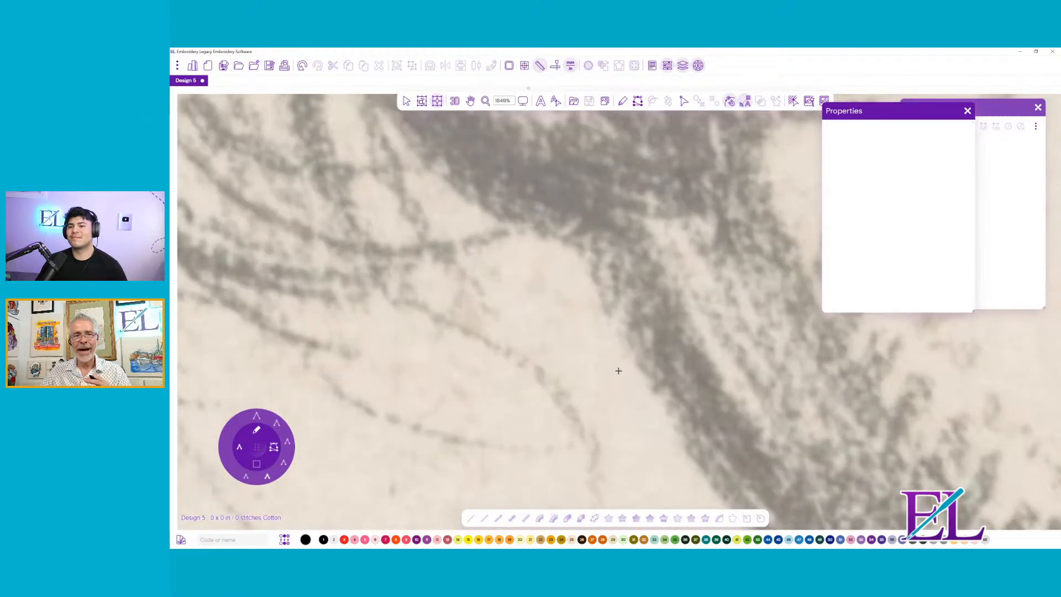
{"action": "scroll", "coordinate": [619, 371], "scroll_direction": "down", "scroll_amount": 10}
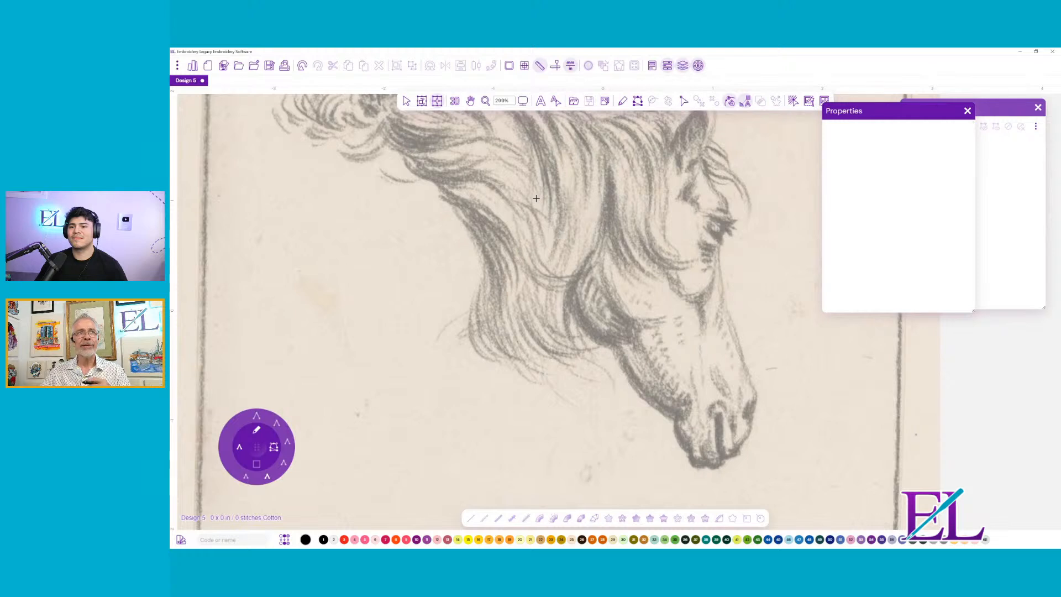
- Examine the horse's mane, cheek and muzzle at the 1:6 and 1:3 zoom levels
{"action": "left_click", "coordinate": [523, 102]}
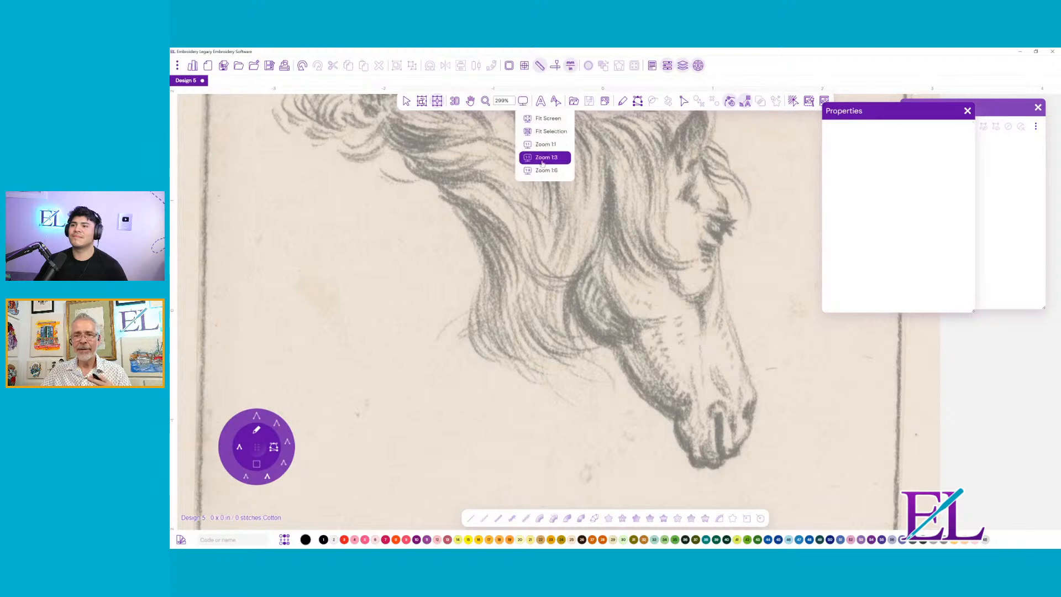
{"action": "left_click", "coordinate": [545, 170]}
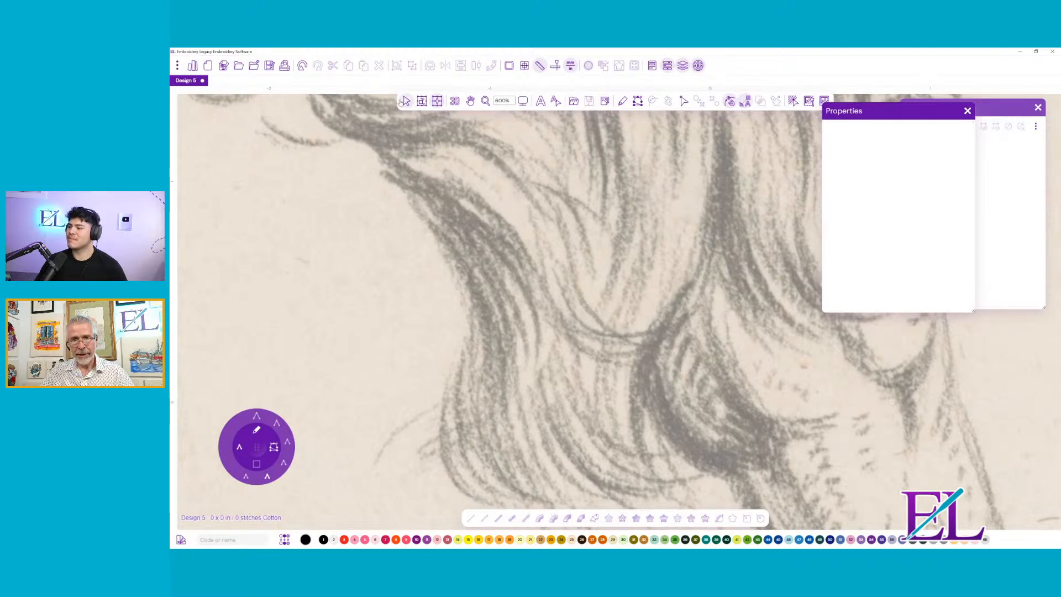
{"action": "left_click_drag", "start_coordinate": [690, 286], "coordinate": [367, 49]}
{"action": "left_click_drag", "start_coordinate": [514, 339], "coordinate": [486, 315]}
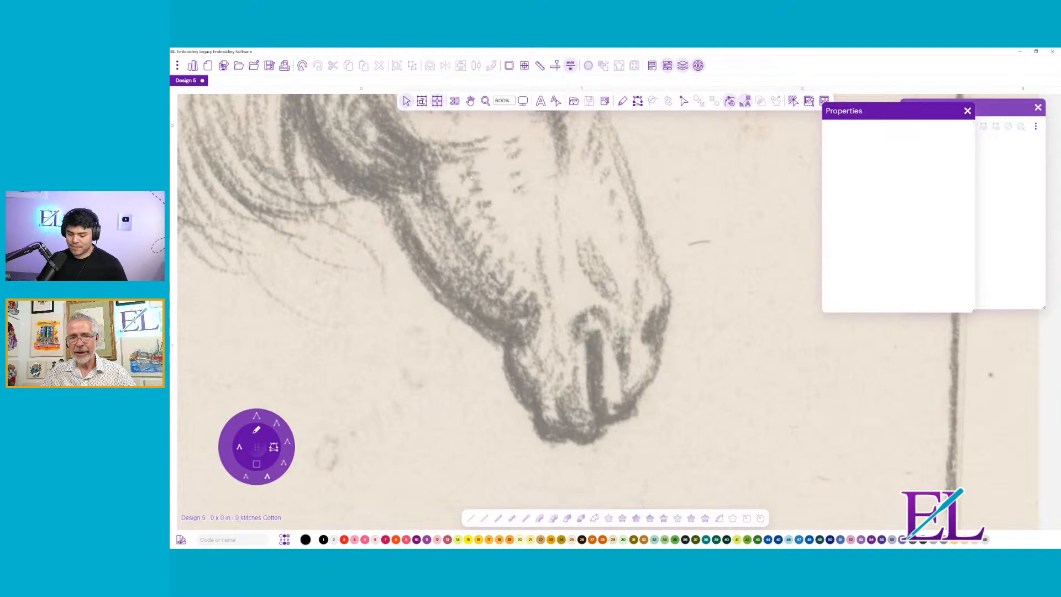
{"action": "mouse_move", "coordinate": [379, 123]}
{"action": "left_mouse_down"}
{"action": "mouse_move", "coordinate": [604, 251]}
{"action": "mouse_move", "coordinate": [472, 261]}
{"action": "mouse_move", "coordinate": [470, 283]}
{"action": "mouse_move", "coordinate": [486, 267]}
{"action": "left_mouse_up"}
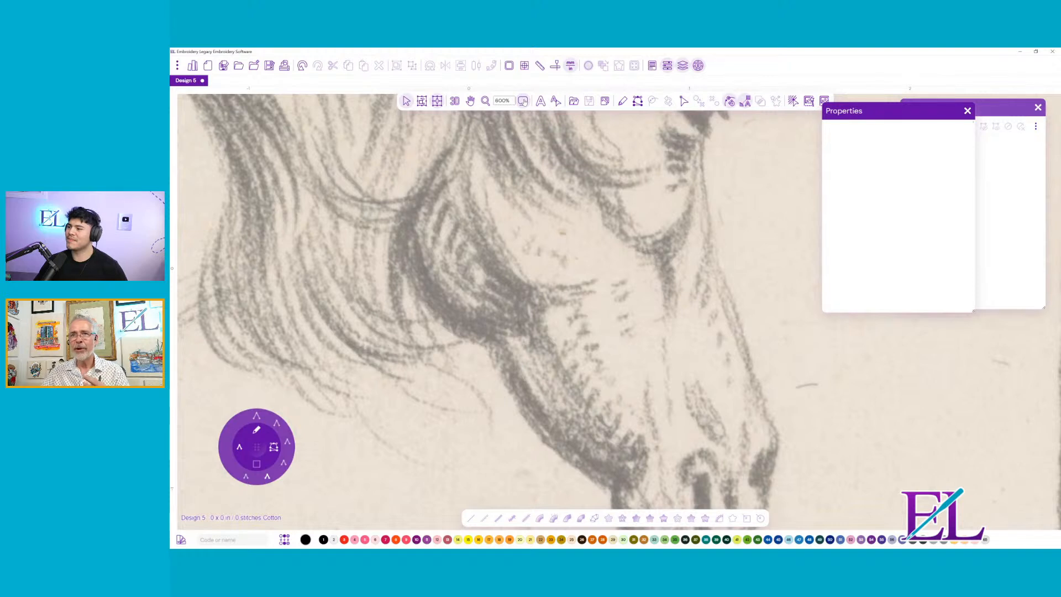
{"action": "left_click", "coordinate": [522, 100]}
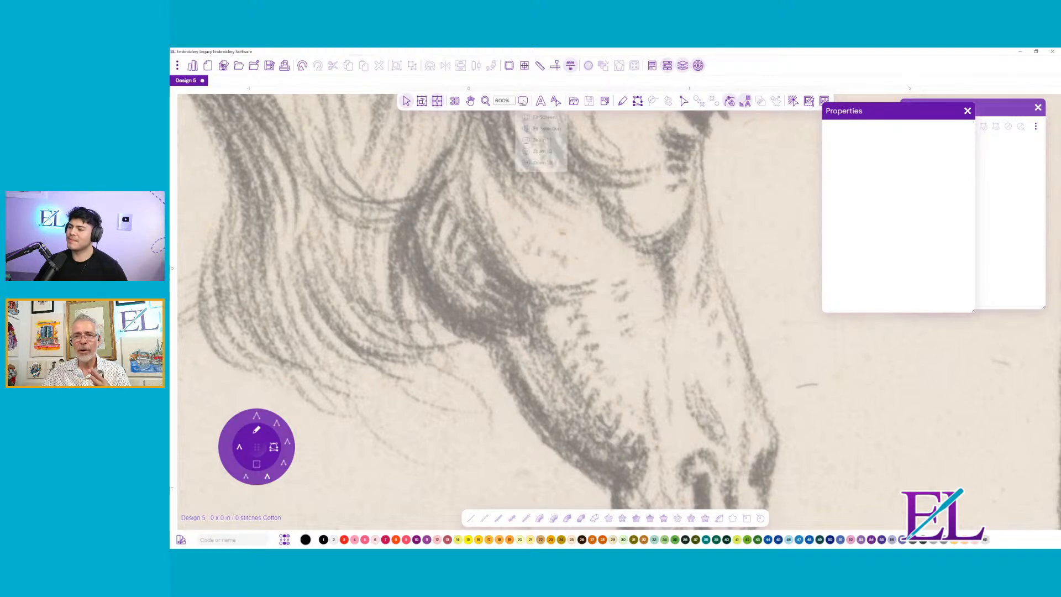
{"action": "left_click", "coordinate": [545, 157]}
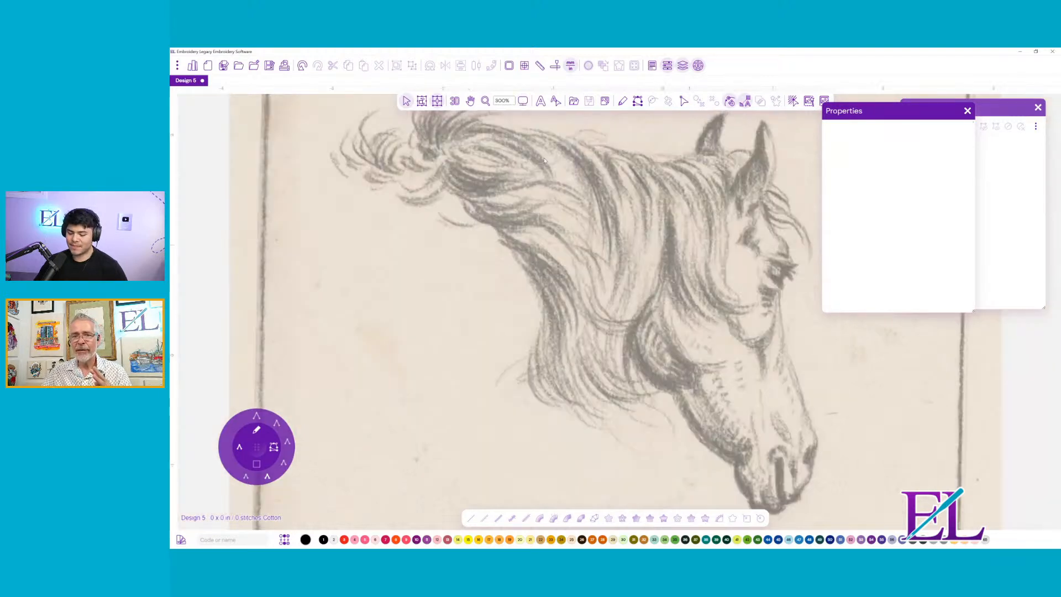
{"action": "mouse_move", "coordinate": [718, 367]}
{"action": "left_mouse_down"}
{"action": "mouse_move", "coordinate": [635, 310]}
{"action": "mouse_move", "coordinate": [525, 279]}
{"action": "mouse_move", "coordinate": [553, 287]}
{"action": "mouse_move", "coordinate": [522, 250]}
{"action": "left_mouse_up"}
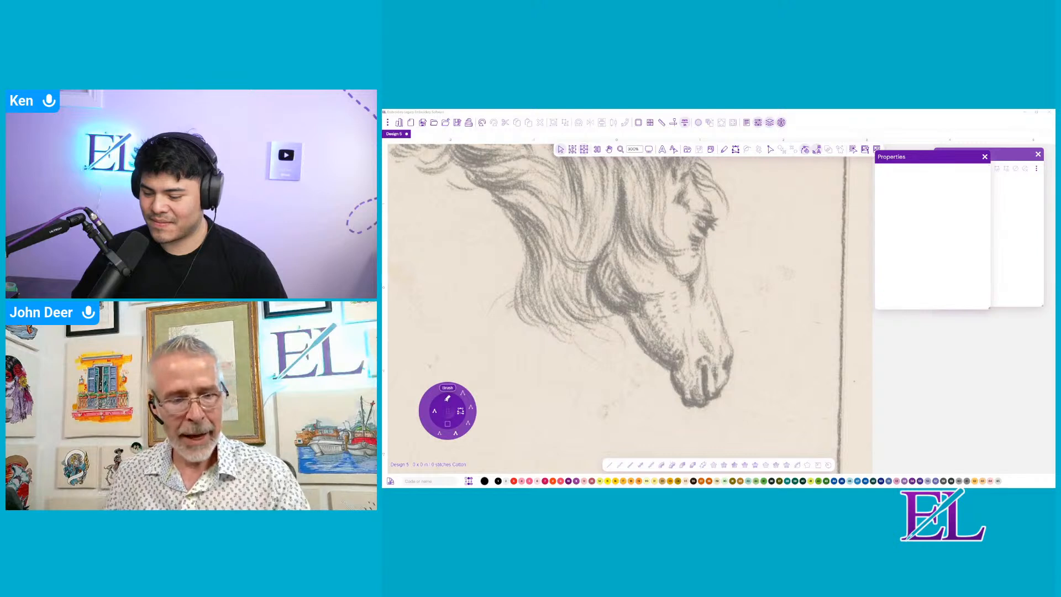
- Activate the Run stitch type for digitizing and choose Free Draw as its input method
{"action": "left_click", "coordinate": [448, 398]}
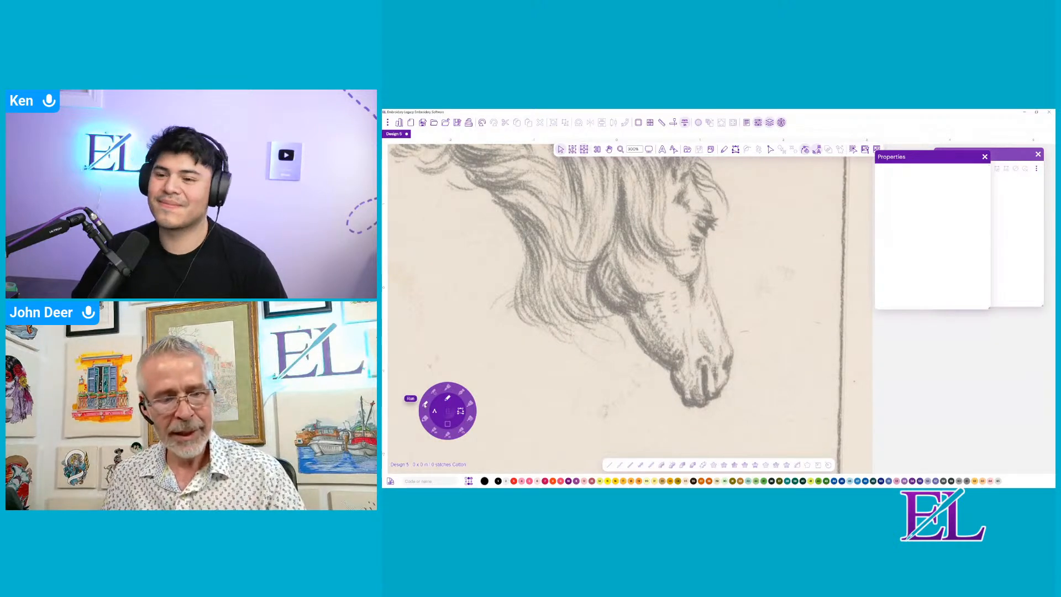
{"action": "mouse_move", "coordinate": [447, 413]}
{"action": "left_mouse_down"}
{"action": "mouse_move", "coordinate": [439, 376]}
{"action": "mouse_move", "coordinate": [467, 364]}
{"action": "mouse_move", "coordinate": [457, 413]}
{"action": "left_mouse_up"}
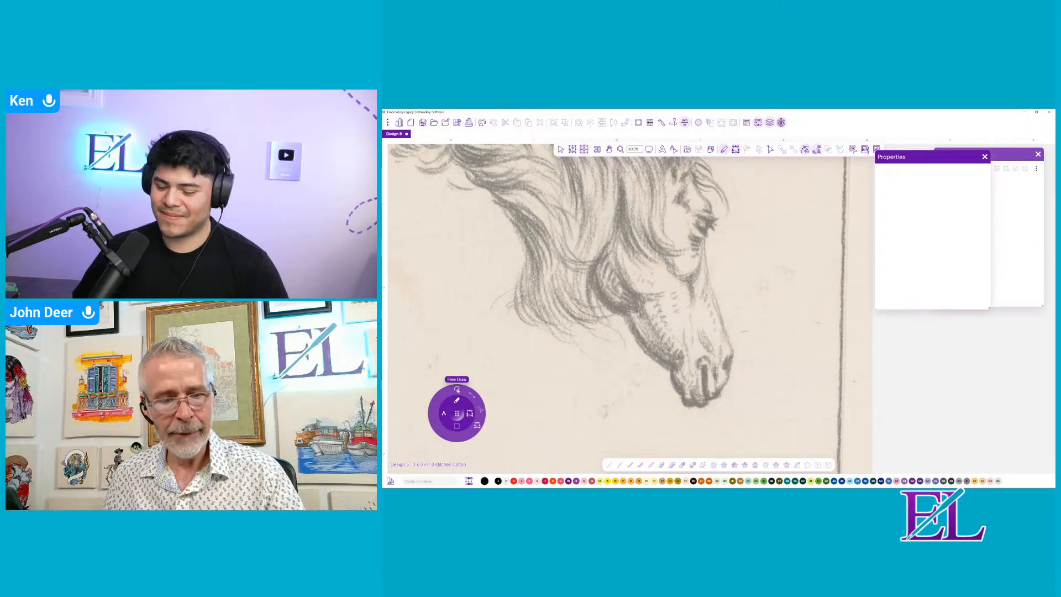
{"action": "left_click", "coordinate": [456, 389]}
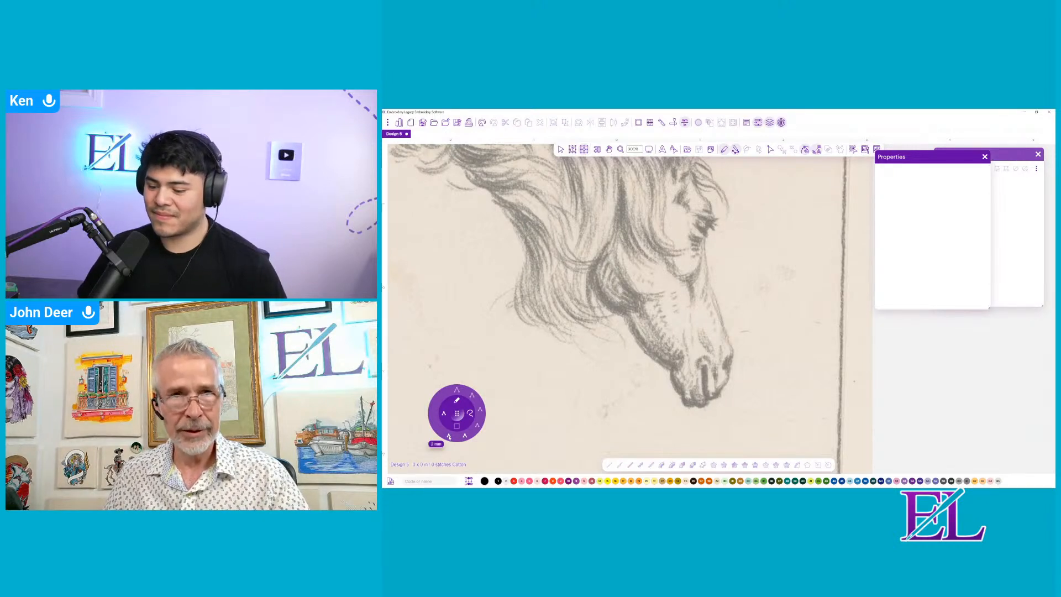
- Set a 2 mm stitch length and Electric Blue thread, and free-draw shading run stitches over the horse's cheek and jawline
{"action": "left_click", "coordinate": [449, 437]}
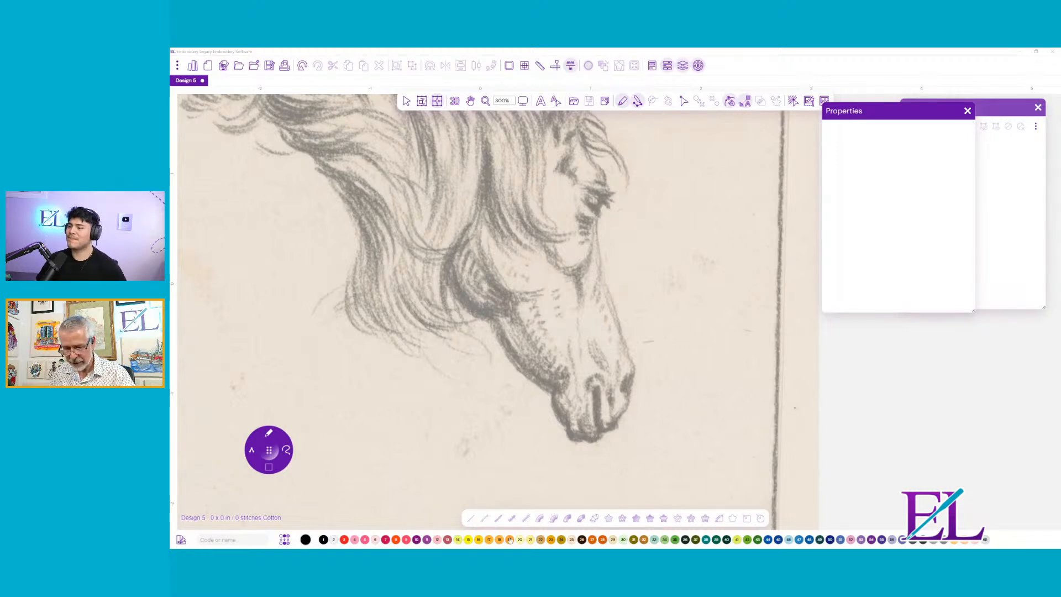
{"action": "left_click", "coordinate": [809, 539]}
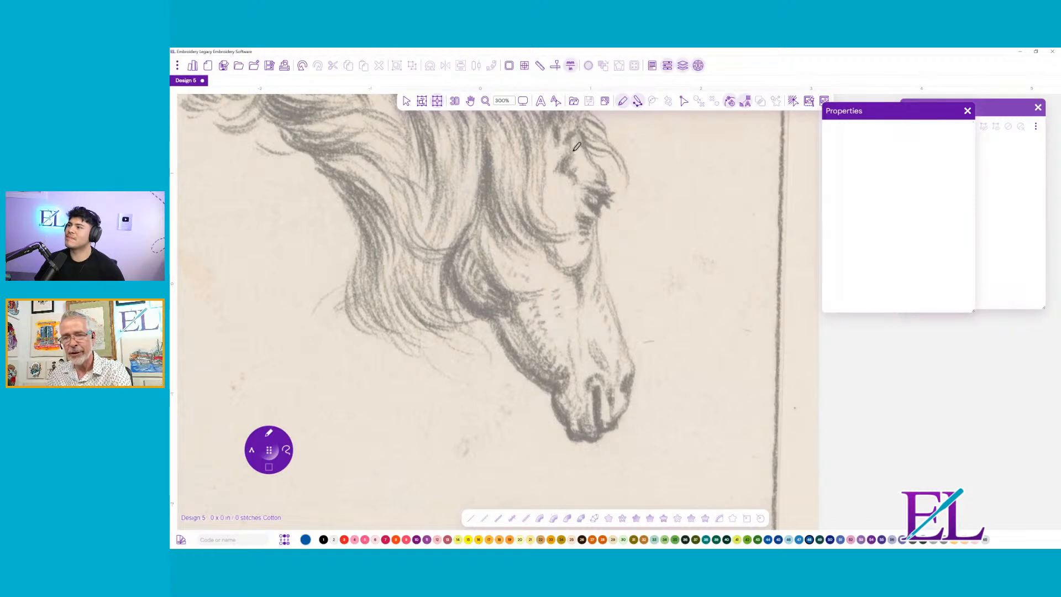
{"action": "left_click_drag", "start_coordinate": [458, 187], "coordinate": [488, 305]}
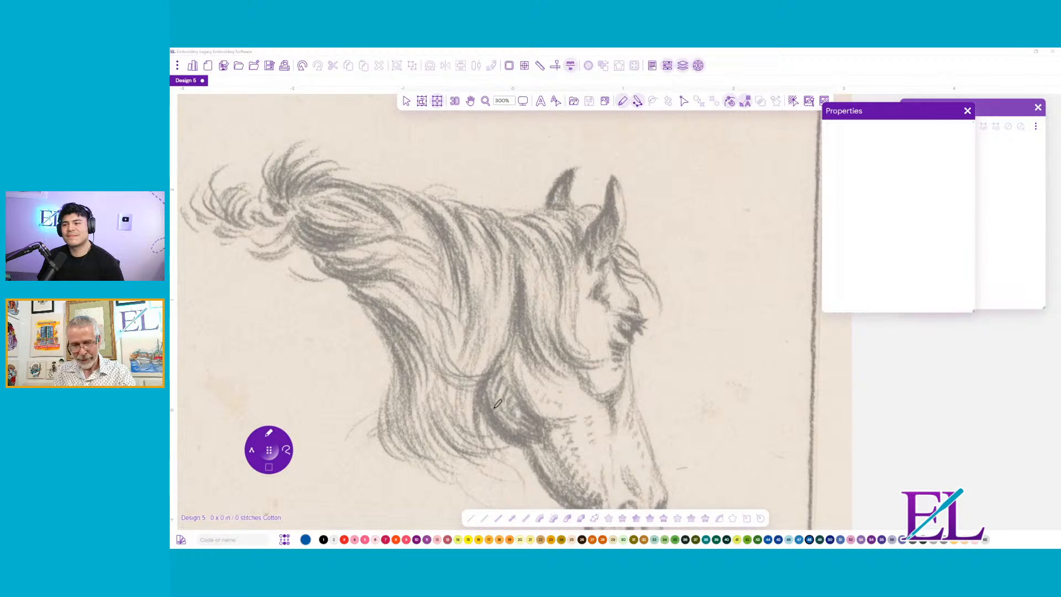
{"action": "left_click_drag", "start_coordinate": [499, 395], "coordinate": [412, 287]}
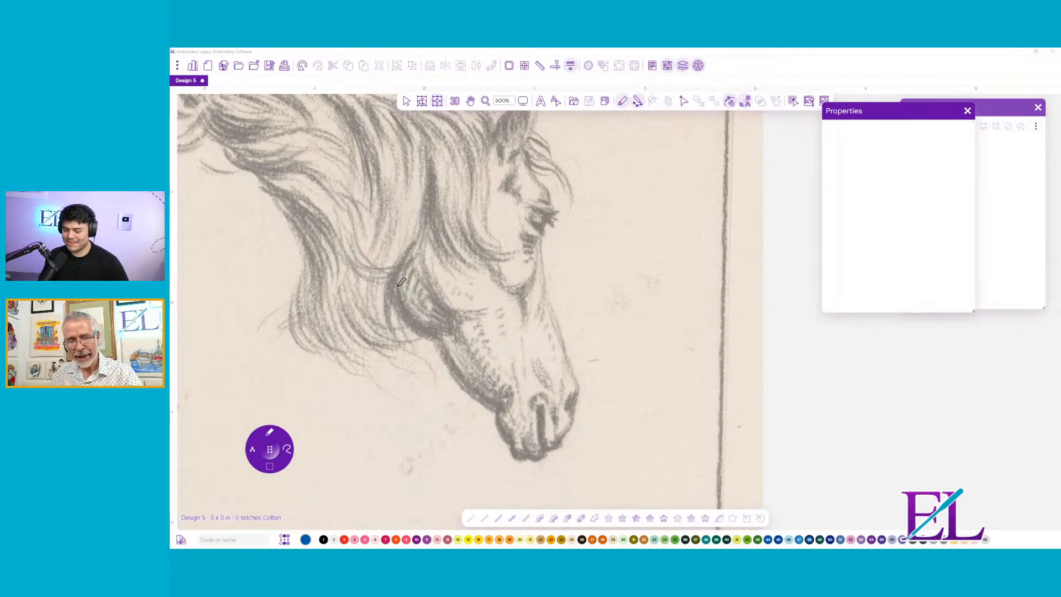
{"action": "mouse_move", "coordinate": [400, 291]}
{"action": "left_mouse_down"}
{"action": "mouse_move", "coordinate": [410, 268]}
{"action": "mouse_move", "coordinate": [407, 307]}
{"action": "mouse_move", "coordinate": [416, 271]}
{"action": "mouse_move", "coordinate": [418, 319]}
{"action": "mouse_move", "coordinate": [427, 307]}
{"action": "mouse_move", "coordinate": [435, 328]}
{"action": "mouse_move", "coordinate": [446, 320]}
{"action": "mouse_move", "coordinate": [414, 278]}
{"action": "mouse_move", "coordinate": [443, 319]}
{"action": "mouse_move", "coordinate": [405, 295]}
{"action": "left_mouse_up"}
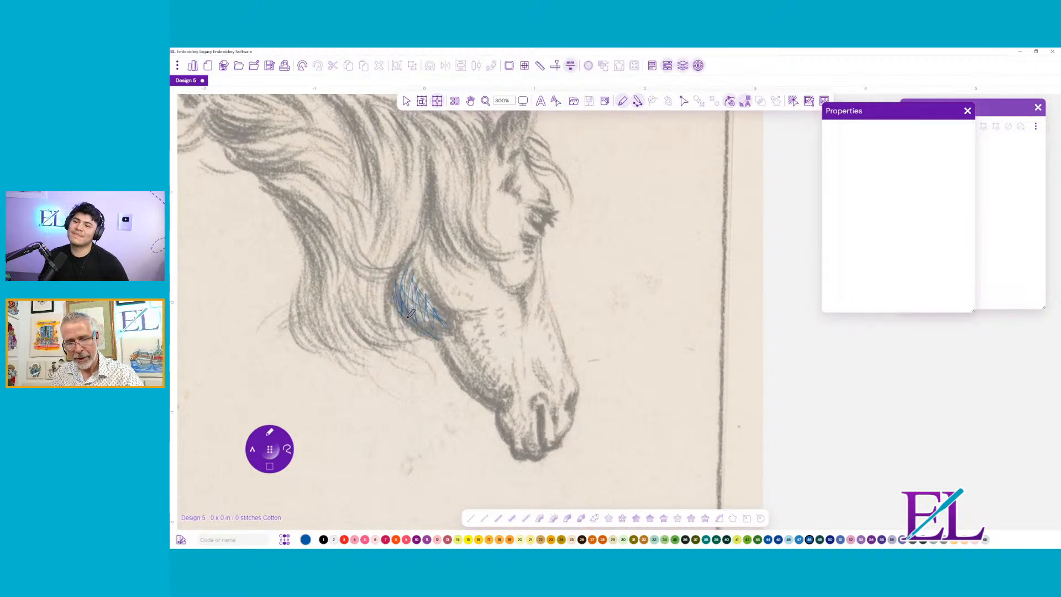
{"action": "mouse_move", "coordinate": [428, 330]}
{"action": "left_mouse_down"}
{"action": "mouse_move", "coordinate": [399, 304]}
{"action": "mouse_move", "coordinate": [453, 335]}
{"action": "mouse_move", "coordinate": [418, 267]}
{"action": "mouse_move", "coordinate": [455, 313]}
{"action": "mouse_move", "coordinate": [433, 271]}
{"action": "mouse_move", "coordinate": [433, 290]}
{"action": "mouse_move", "coordinate": [491, 311]}
{"action": "mouse_move", "coordinate": [475, 318]}
{"action": "mouse_move", "coordinate": [500, 370]}
{"action": "mouse_move", "coordinate": [481, 314]}
{"action": "mouse_move", "coordinate": [456, 312]}
{"action": "mouse_move", "coordinate": [488, 382]}
{"action": "mouse_move", "coordinate": [507, 393]}
{"action": "mouse_move", "coordinate": [462, 328]}
{"action": "mouse_move", "coordinate": [493, 382]}
{"action": "mouse_move", "coordinate": [455, 330]}
{"action": "mouse_move", "coordinate": [466, 369]}
{"action": "mouse_move", "coordinate": [445, 337]}
{"action": "mouse_move", "coordinate": [501, 407]}
{"action": "mouse_move", "coordinate": [499, 386]}
{"action": "mouse_move", "coordinate": [495, 395]}
{"action": "mouse_move", "coordinate": [469, 368]}
{"action": "mouse_move", "coordinate": [471, 387]}
{"action": "mouse_move", "coordinate": [501, 410]}
{"action": "mouse_move", "coordinate": [472, 387]}
{"action": "mouse_move", "coordinate": [446, 338]}
{"action": "mouse_move", "coordinate": [415, 323]}
{"action": "left_mouse_up"}
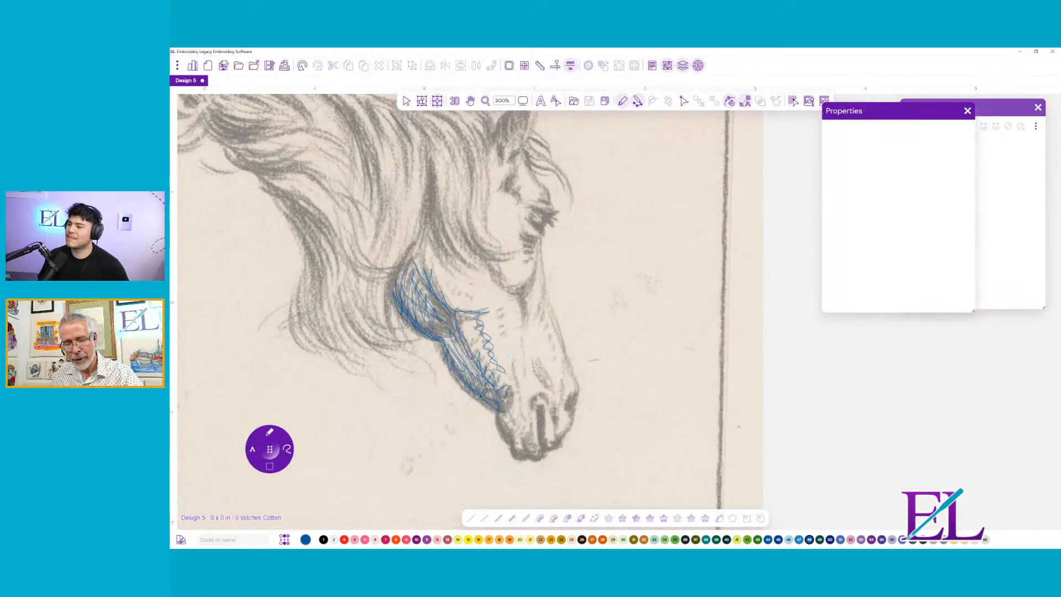
{"action": "mouse_move", "coordinate": [490, 404]}
{"action": "left_mouse_down"}
{"action": "mouse_move", "coordinate": [452, 364]}
{"action": "mouse_move", "coordinate": [502, 410]}
{"action": "left_mouse_up"}
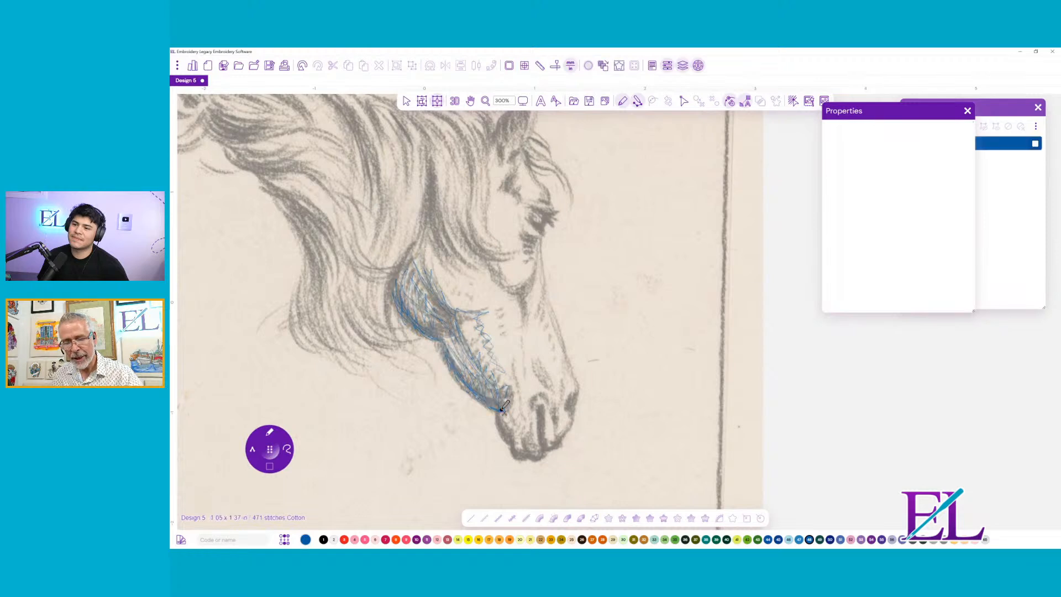
- Preview the cheek and jaw stitches in 3D, and return to the flat stitch view
{"action": "left_click", "coordinate": [455, 102]}
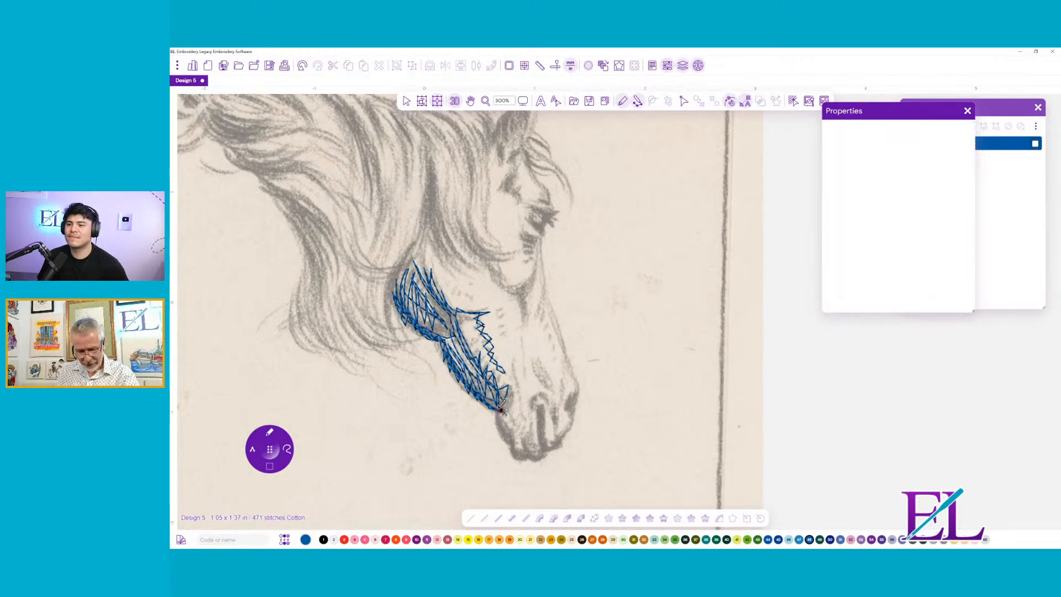
{"action": "left_click_drag", "start_coordinate": [495, 416], "coordinate": [441, 346]}
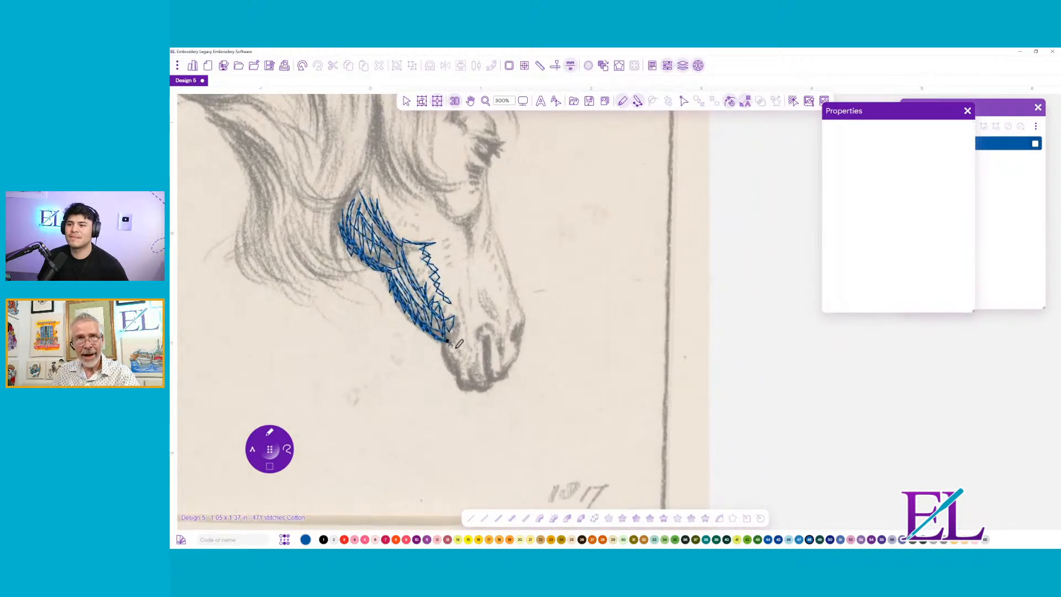
{"action": "left_click", "coordinate": [456, 103]}
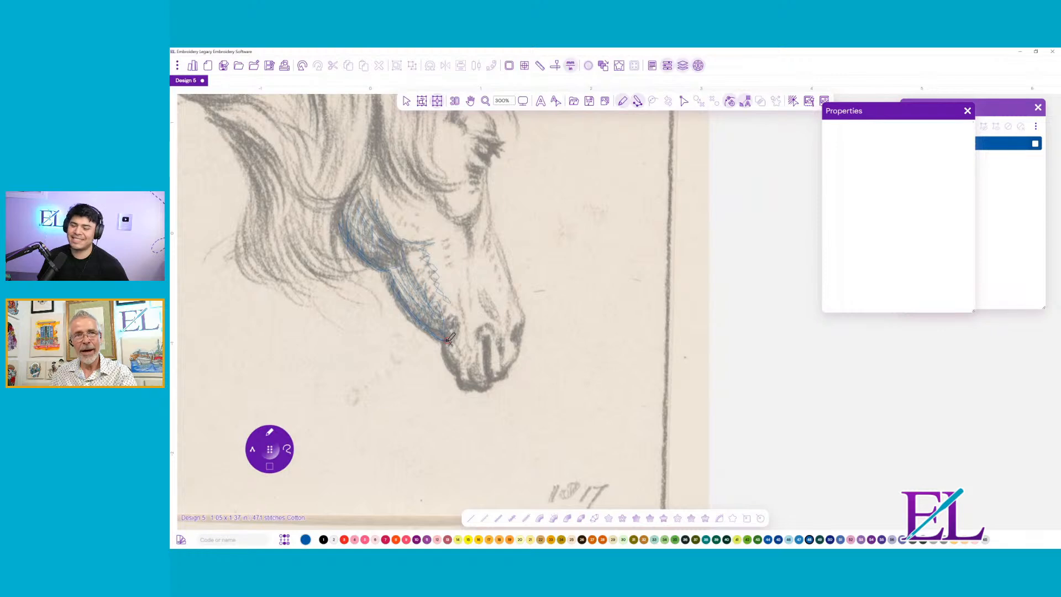
- Rearrange the Properties and Sequence View panels so the sequence list is uncovered, and select the run path in it
{"action": "key", "text": "Escape"}
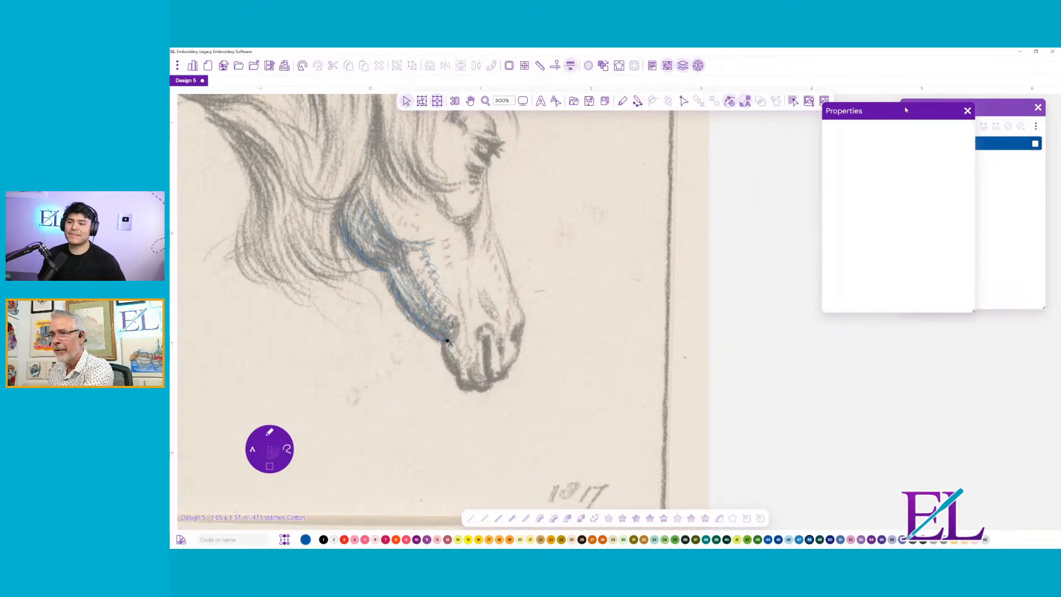
{"action": "left_click_drag", "start_coordinate": [907, 110], "coordinate": [861, 169]}
{"action": "left_click_drag", "start_coordinate": [915, 109], "coordinate": [753, 125]}
{"action": "left_click", "coordinate": [748, 159]}
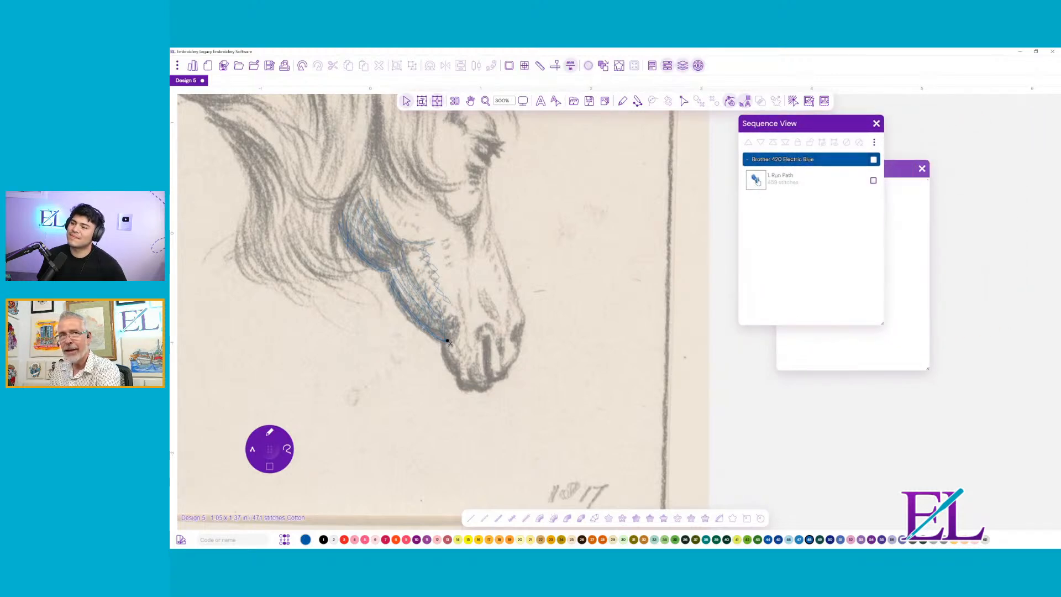
{"action": "left_click", "coordinate": [758, 184]}
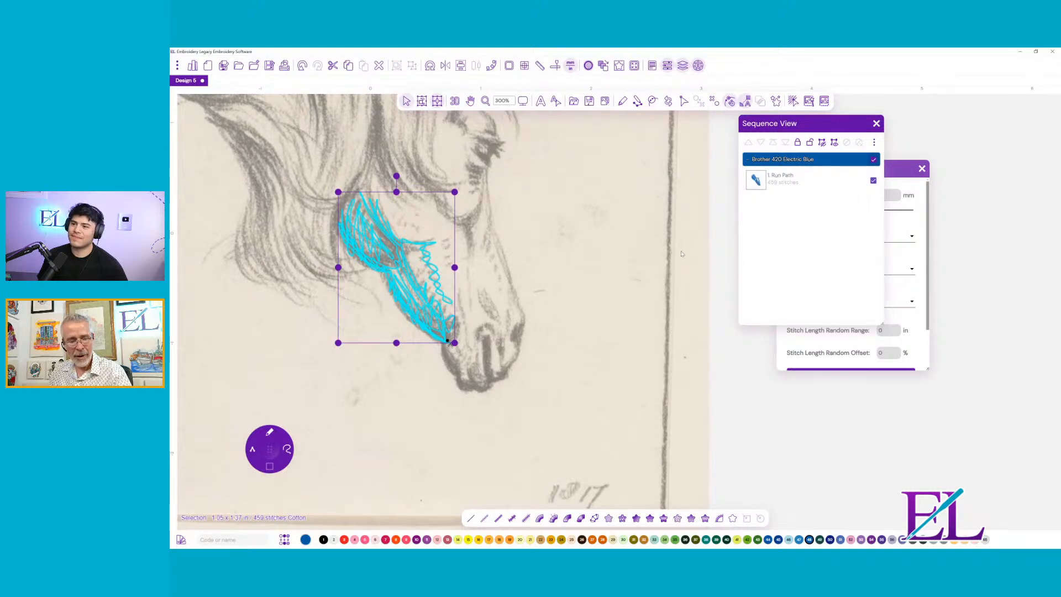
- Continue the free-drawn run path from the jaw over the chin, mouth and near nostril, and check the path in the sequence
{"action": "left_click", "coordinate": [449, 343]}
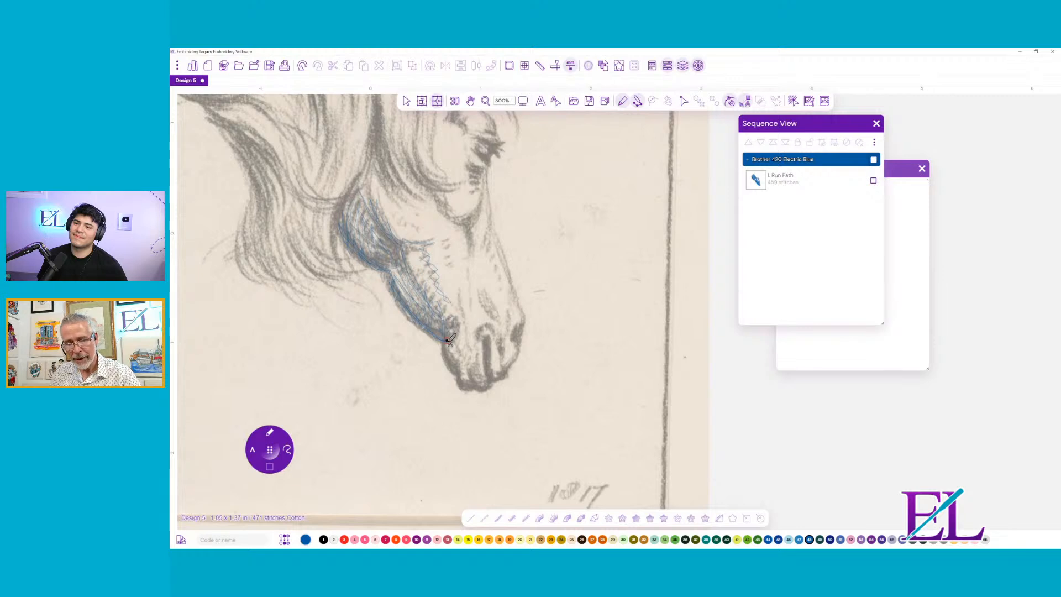
{"action": "mouse_move", "coordinate": [449, 339]}
{"action": "left_mouse_down"}
{"action": "mouse_move", "coordinate": [471, 358]}
{"action": "mouse_move", "coordinate": [455, 337]}
{"action": "mouse_move", "coordinate": [461, 290]}
{"action": "mouse_move", "coordinate": [476, 353]}
{"action": "mouse_move", "coordinate": [469, 315]}
{"action": "mouse_move", "coordinate": [446, 352]}
{"action": "mouse_move", "coordinate": [460, 371]}
{"action": "mouse_move", "coordinate": [460, 357]}
{"action": "mouse_move", "coordinate": [466, 382]}
{"action": "mouse_move", "coordinate": [475, 384]}
{"action": "mouse_move", "coordinate": [476, 356]}
{"action": "mouse_move", "coordinate": [478, 380]}
{"action": "left_mouse_up"}
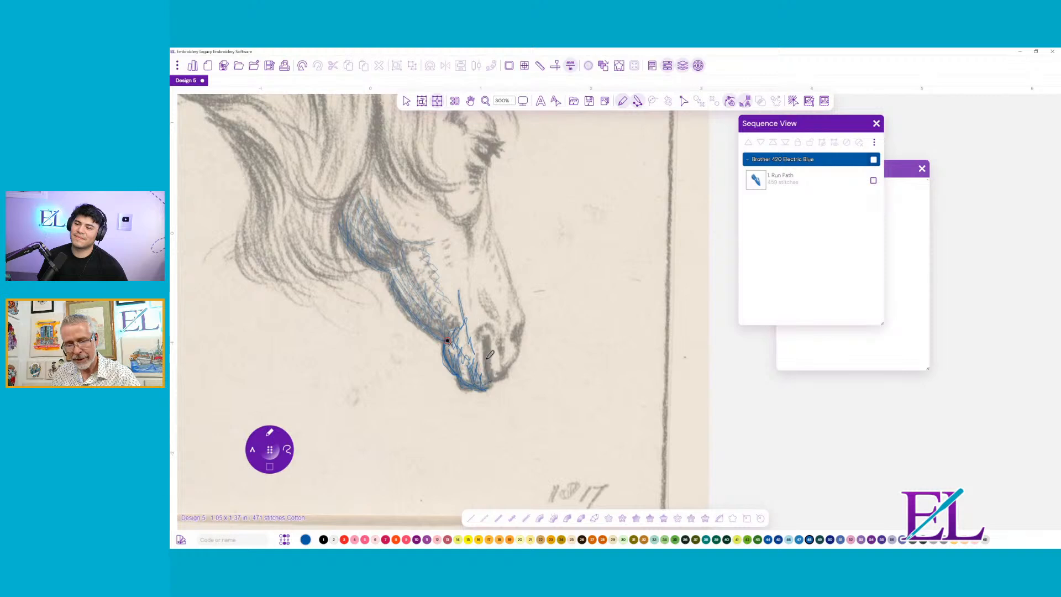
{"action": "mouse_move", "coordinate": [479, 334]}
{"action": "left_mouse_down"}
{"action": "mouse_move", "coordinate": [482, 282]}
{"action": "mouse_move", "coordinate": [473, 312]}
{"action": "mouse_move", "coordinate": [472, 269]}
{"action": "mouse_move", "coordinate": [472, 312]}
{"action": "mouse_move", "coordinate": [496, 313]}
{"action": "mouse_move", "coordinate": [497, 337]}
{"action": "mouse_move", "coordinate": [510, 313]}
{"action": "mouse_move", "coordinate": [502, 366]}
{"action": "mouse_move", "coordinate": [489, 326]}
{"action": "mouse_move", "coordinate": [495, 374]}
{"action": "left_mouse_up"}
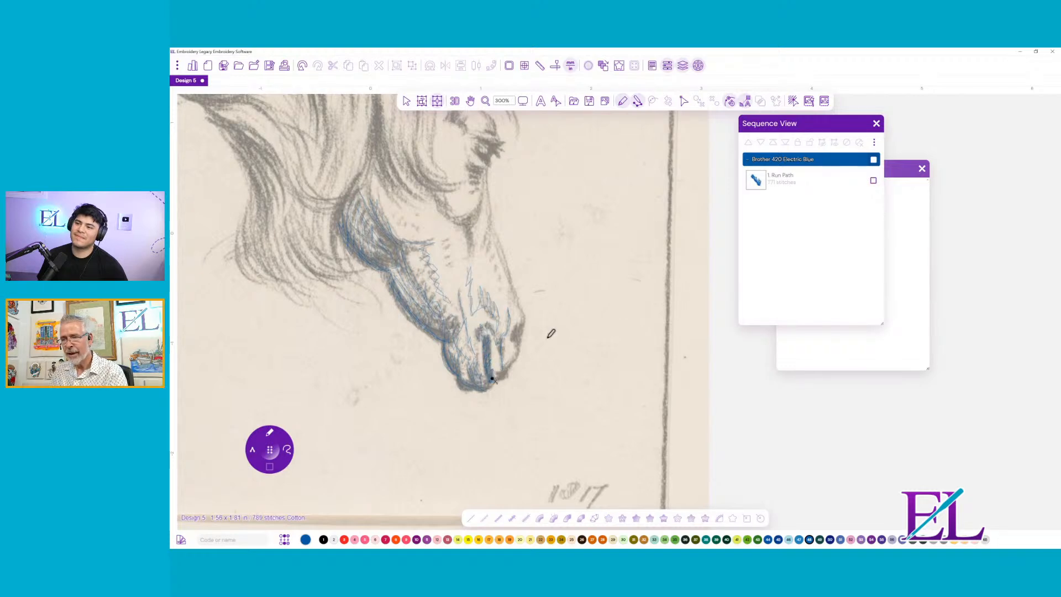
{"action": "left_click", "coordinate": [758, 181]}
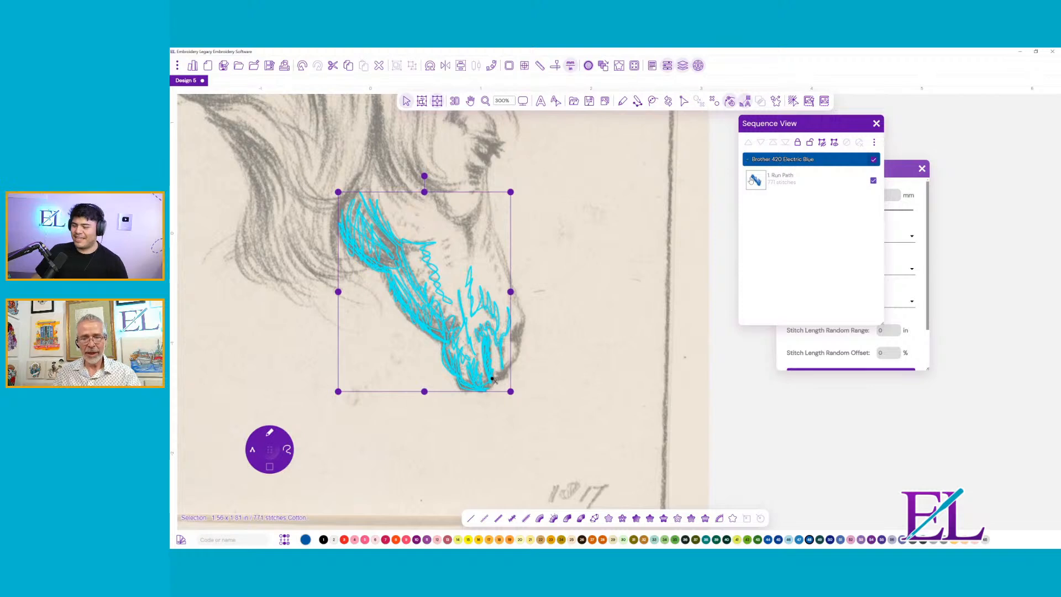
{"action": "key", "text": "Escape"}
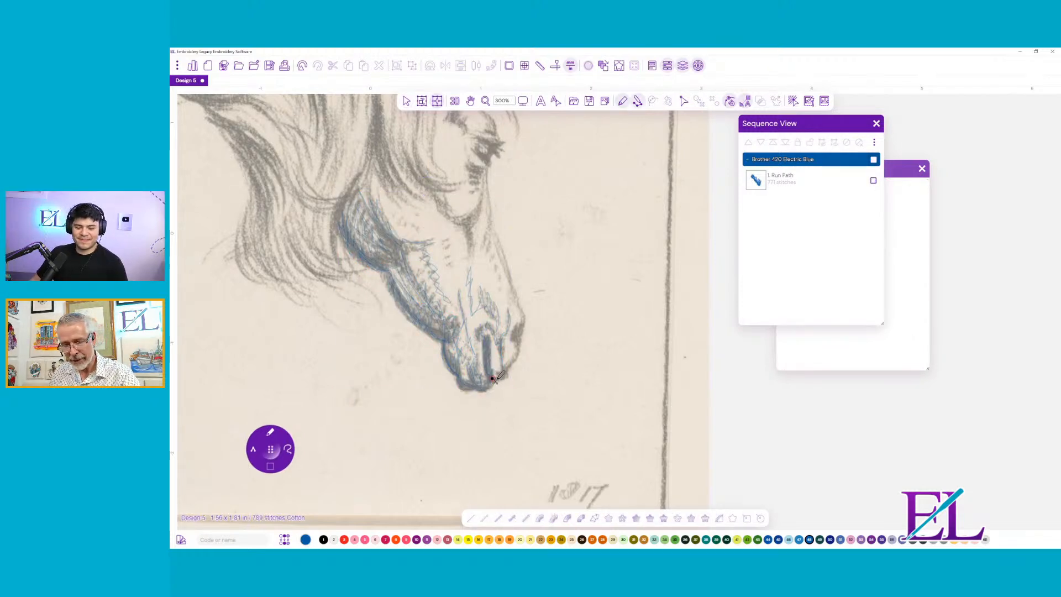
- Extend the free-drawn run path over the far nostril, nose bridge and shading beneath the eye, with the 3D stitch view turned on
{"action": "mouse_move", "coordinate": [496, 378]}
{"action": "left_mouse_down"}
{"action": "mouse_move", "coordinate": [517, 357]}
{"action": "mouse_move", "coordinate": [517, 319]}
{"action": "mouse_move", "coordinate": [523, 338]}
{"action": "mouse_move", "coordinate": [522, 324]}
{"action": "mouse_move", "coordinate": [505, 375]}
{"action": "mouse_move", "coordinate": [524, 328]}
{"action": "mouse_move", "coordinate": [489, 232]}
{"action": "mouse_move", "coordinate": [506, 293]}
{"action": "mouse_move", "coordinate": [488, 245]}
{"action": "left_mouse_up"}
{"action": "mouse_move", "coordinate": [489, 211]}
{"action": "left_mouse_down"}
{"action": "mouse_move", "coordinate": [526, 323]}
{"action": "mouse_move", "coordinate": [509, 275]}
{"action": "mouse_move", "coordinate": [510, 302]}
{"action": "mouse_move", "coordinate": [485, 182]}
{"action": "mouse_move", "coordinate": [448, 202]}
{"action": "mouse_move", "coordinate": [463, 224]}
{"action": "mouse_move", "coordinate": [451, 254]}
{"action": "mouse_move", "coordinate": [481, 303]}
{"action": "mouse_move", "coordinate": [463, 326]}
{"action": "mouse_move", "coordinate": [464, 351]}
{"action": "mouse_move", "coordinate": [464, 321]}
{"action": "mouse_move", "coordinate": [481, 308]}
{"action": "mouse_move", "coordinate": [486, 347]}
{"action": "mouse_move", "coordinate": [490, 322]}
{"action": "mouse_move", "coordinate": [453, 288]}
{"action": "mouse_move", "coordinate": [459, 278]}
{"action": "mouse_move", "coordinate": [486, 297]}
{"action": "left_mouse_up"}
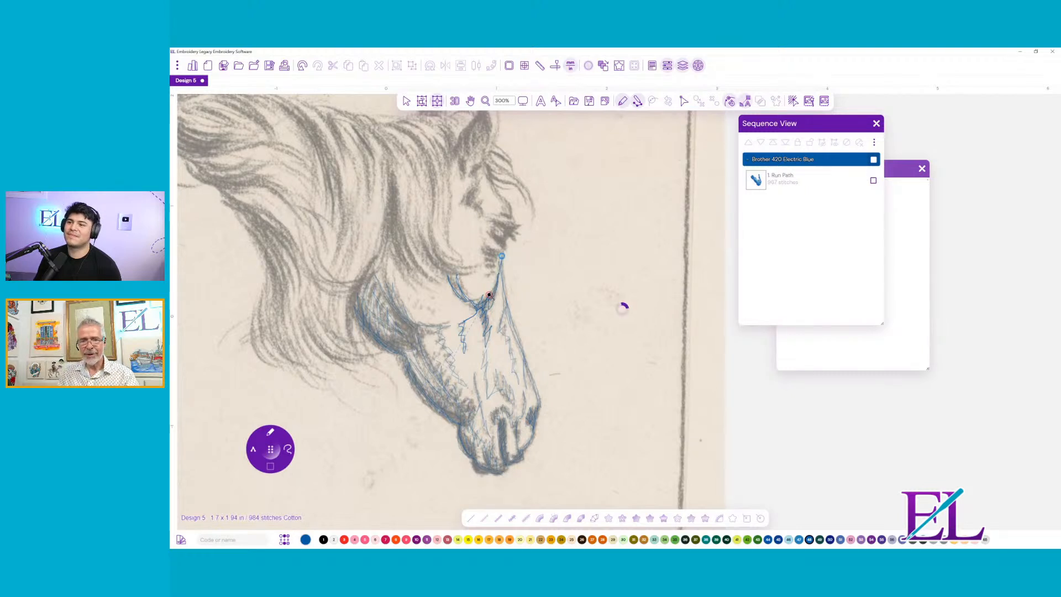
{"action": "left_click", "coordinate": [503, 257]}
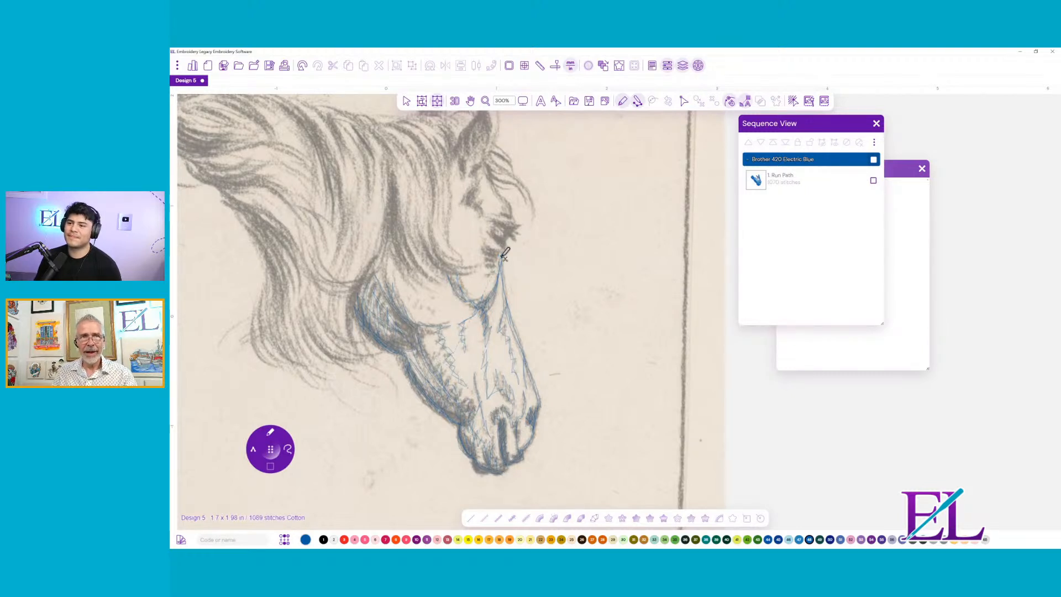
{"action": "left_click", "coordinate": [456, 103]}
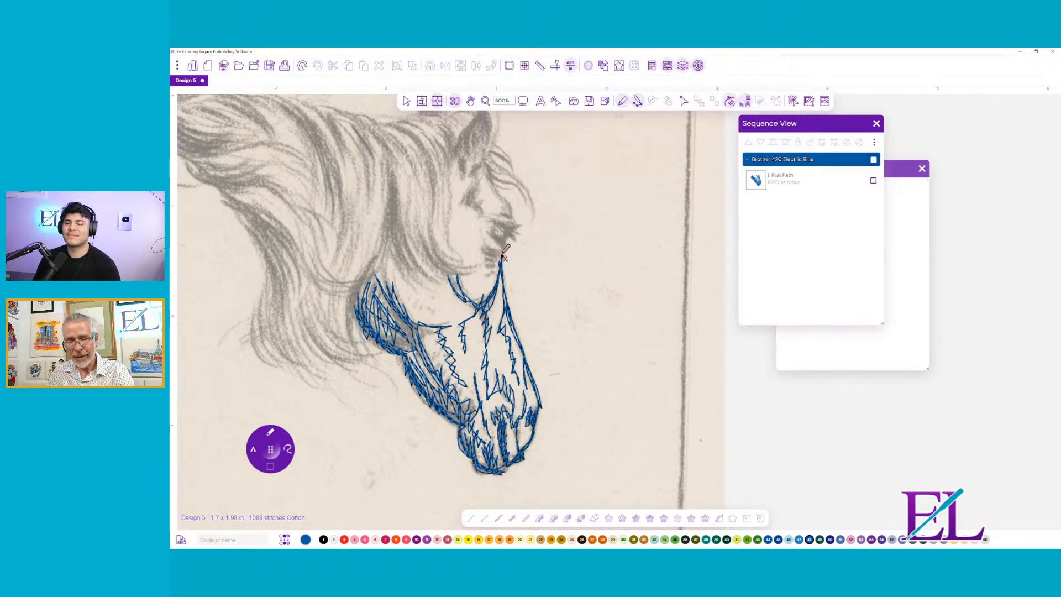
{"action": "mouse_move", "coordinate": [502, 256]}
{"action": "left_mouse_down"}
{"action": "mouse_move", "coordinate": [488, 249]}
{"action": "mouse_move", "coordinate": [498, 256]}
{"action": "mouse_move", "coordinate": [488, 271]}
{"action": "mouse_move", "coordinate": [504, 243]}
{"action": "left_mouse_up"}
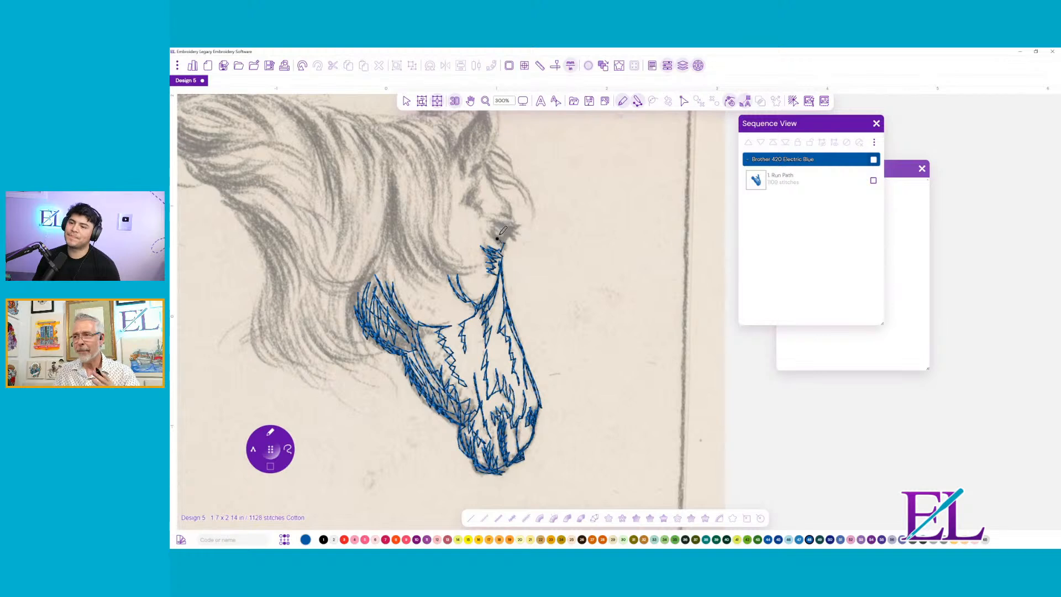
- Switch the input method to straight lines, digitize the eye and lashes point by point, and select the run path to check it
{"action": "left_click", "coordinate": [288, 449]}
{"action": "left_click", "coordinate": [291, 425]}
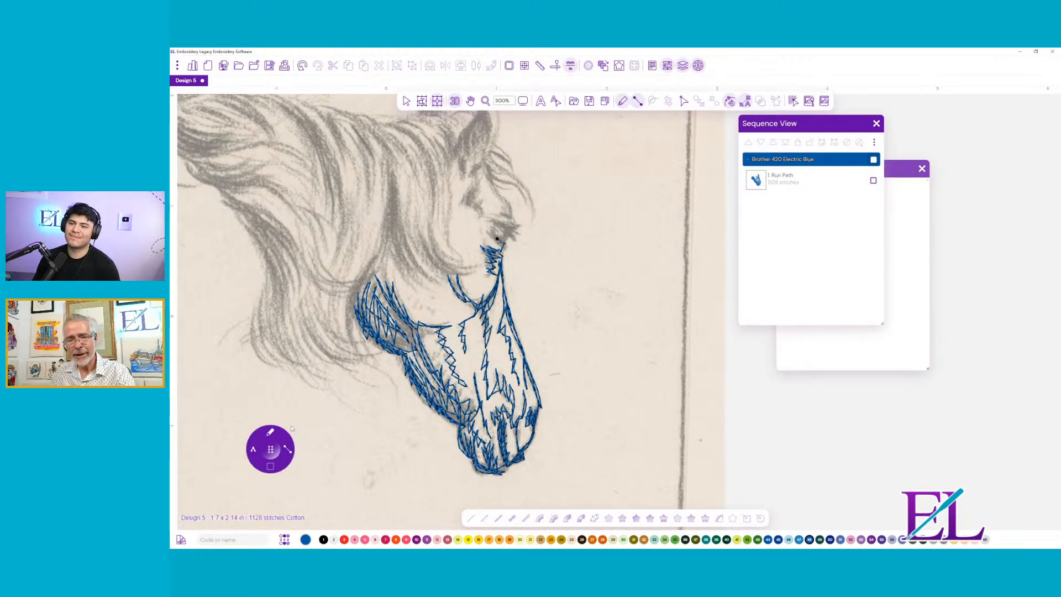
{"action": "left_click", "coordinate": [489, 231]}
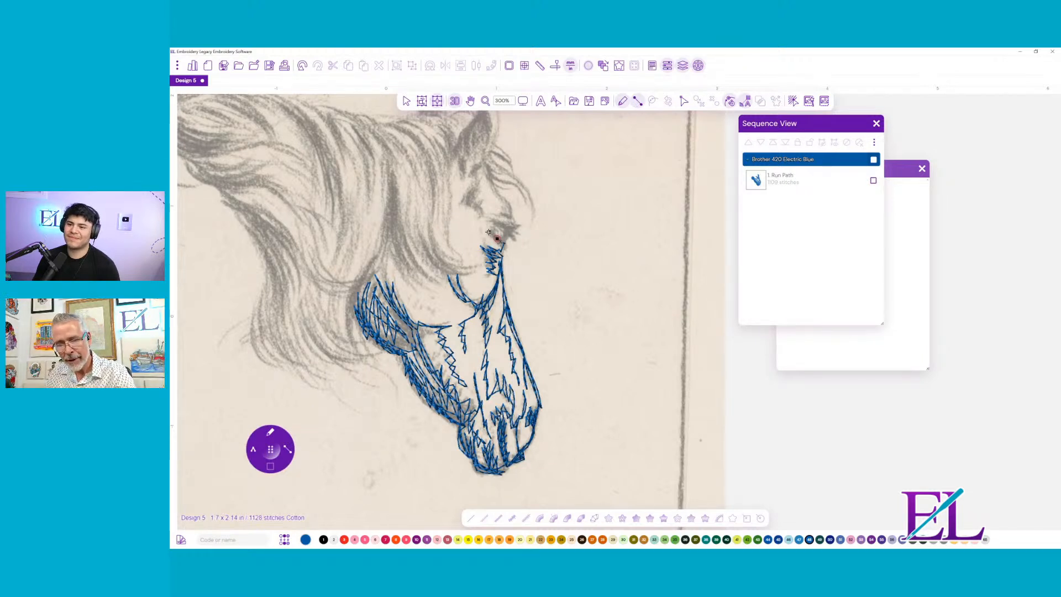
{"action": "left_click", "coordinate": [493, 224]}
{"action": "left_click", "coordinate": [499, 232]}
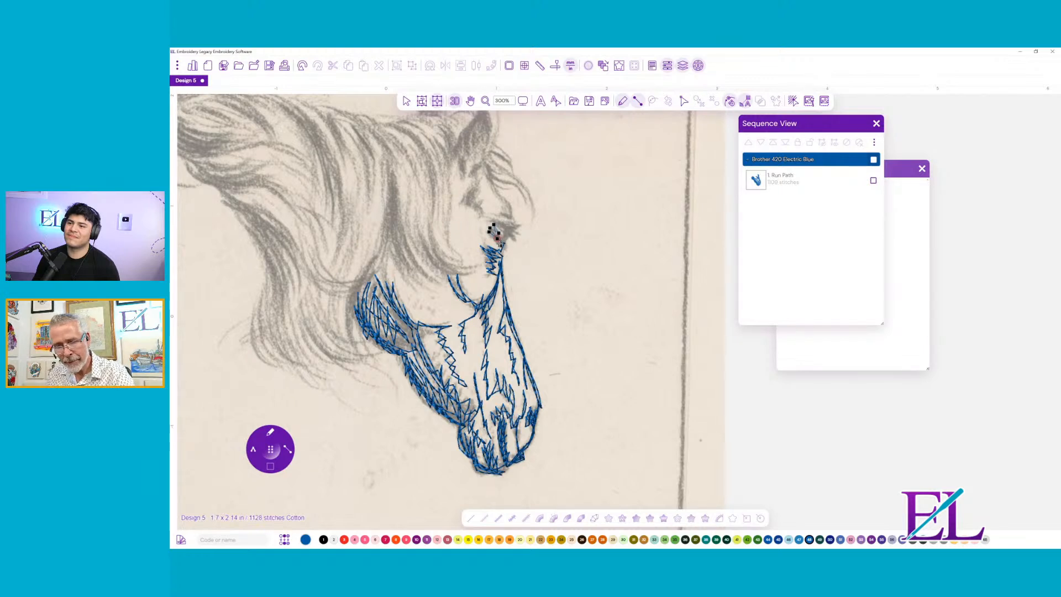
{"action": "left_click", "coordinate": [502, 246]}
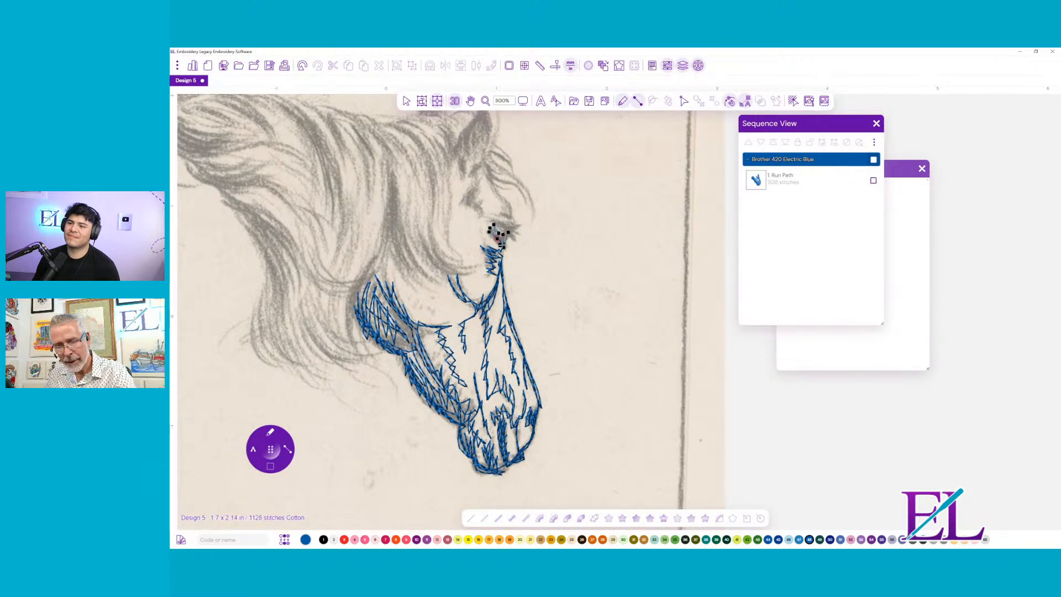
{"action": "left_click", "coordinate": [514, 239]}
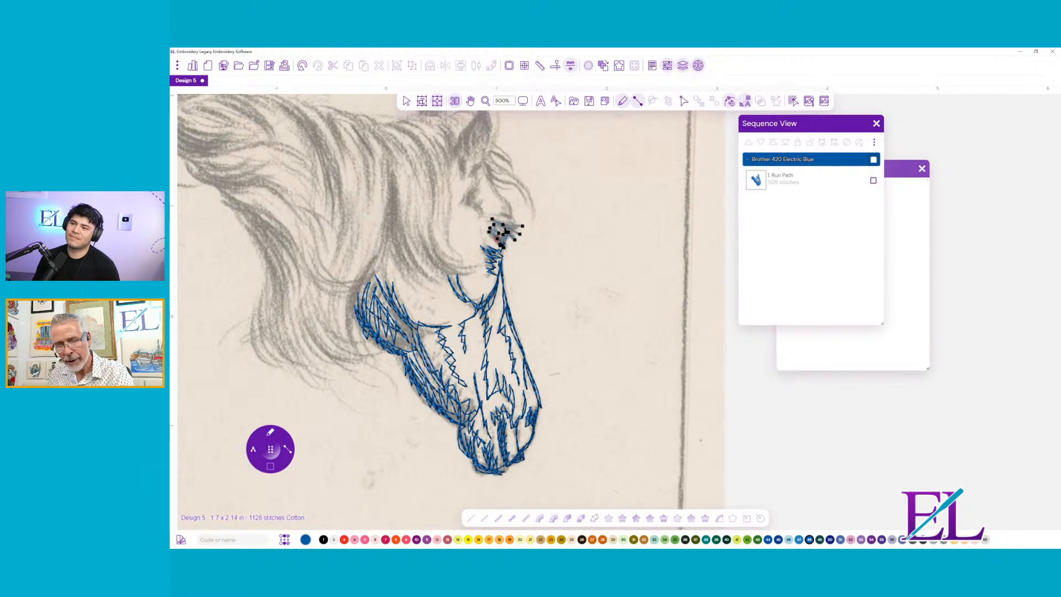
{"action": "right_click", "coordinate": [514, 222]}
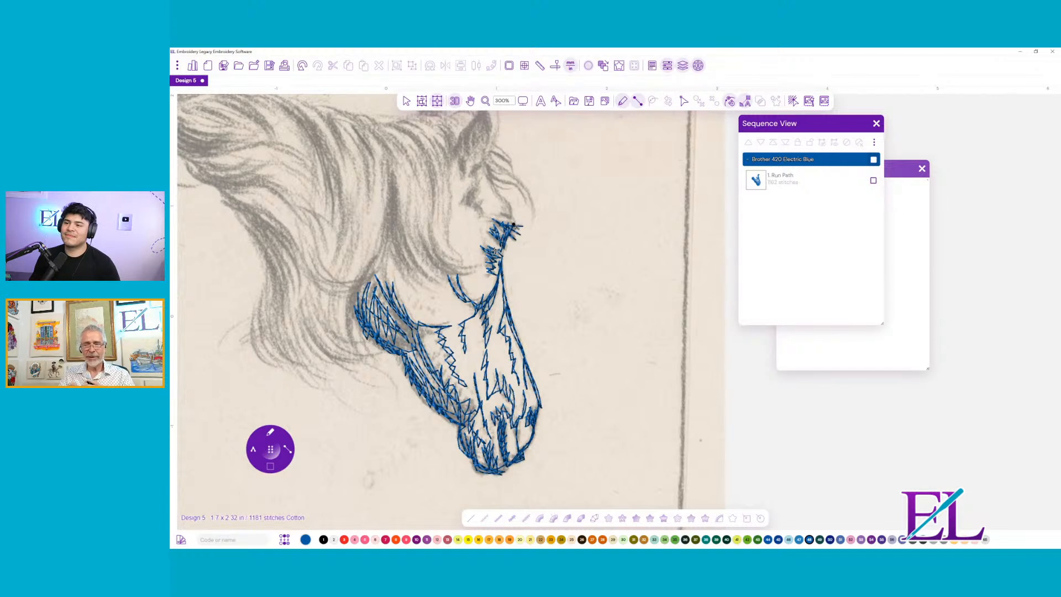
{"action": "left_click", "coordinate": [758, 182]}
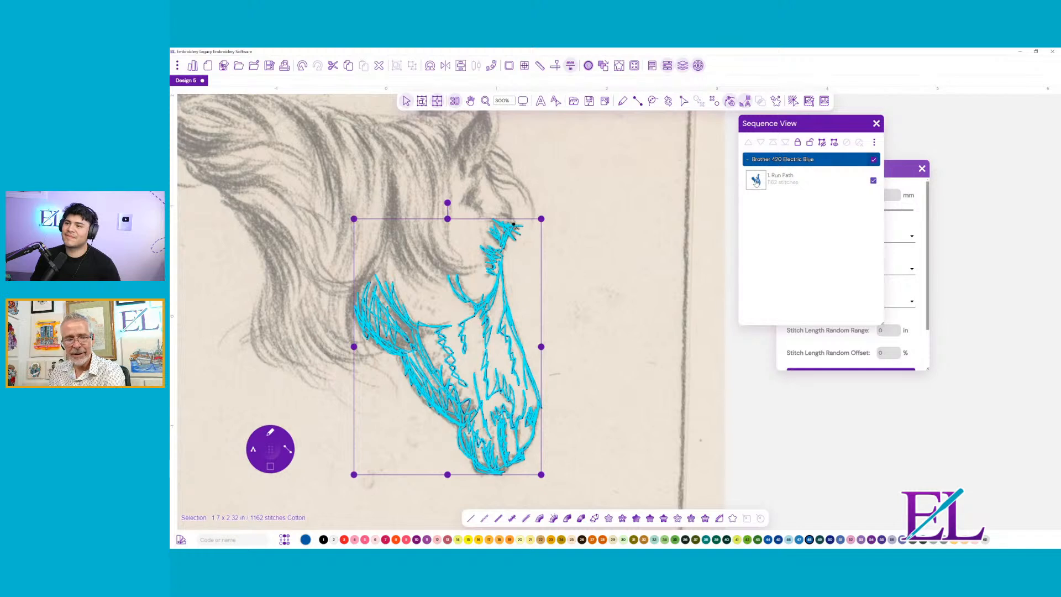
- Switch the input method back to Free Draw and extend the run path up the forehead and through the brow shading
{"action": "left_click", "coordinate": [270, 450]}
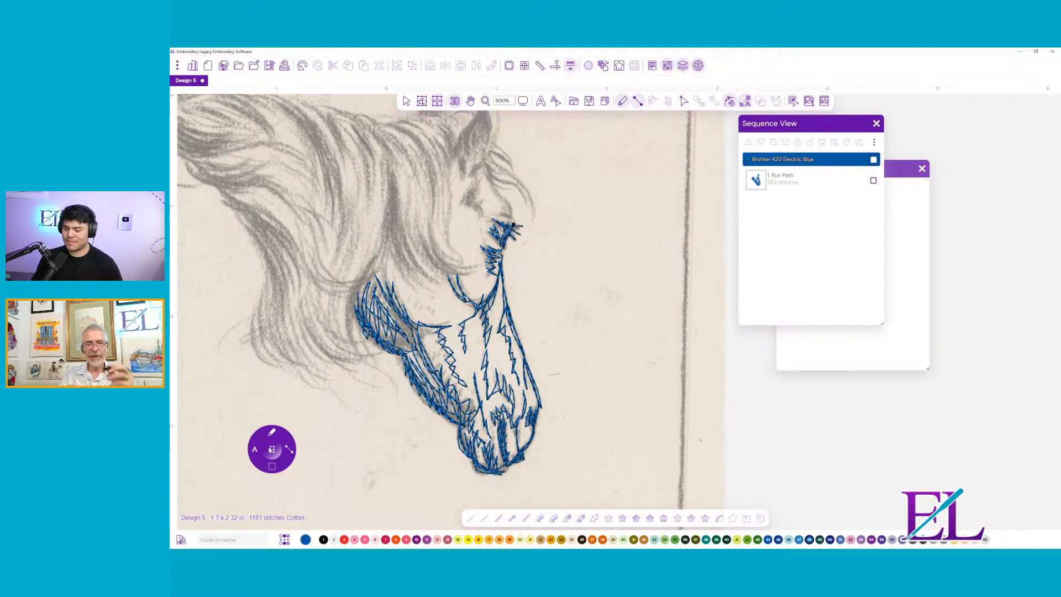
{"action": "left_click", "coordinate": [271, 431]}
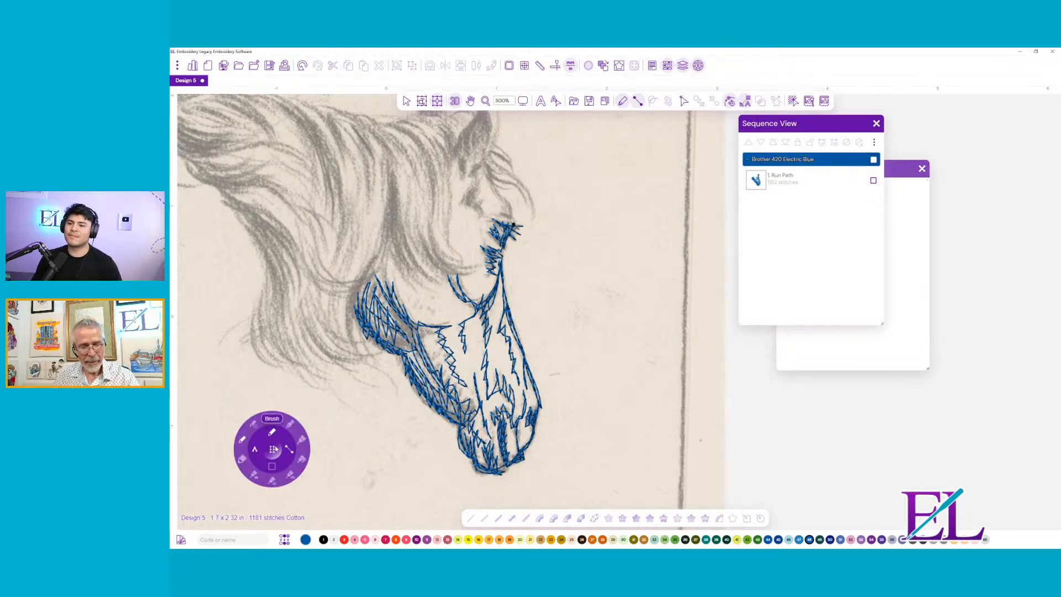
{"action": "left_click", "coordinate": [289, 449]}
{"action": "left_click", "coordinate": [271, 418]}
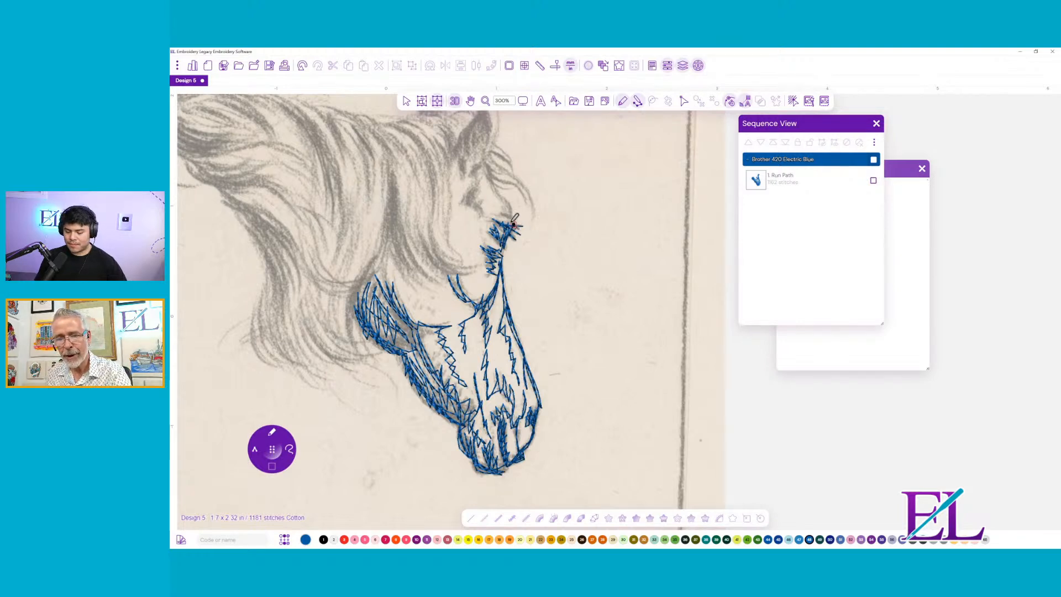
{"action": "mouse_move", "coordinate": [514, 219]}
{"action": "left_mouse_down"}
{"action": "mouse_move", "coordinate": [482, 168]}
{"action": "mouse_move", "coordinate": [470, 204]}
{"action": "mouse_move", "coordinate": [483, 208]}
{"action": "mouse_move", "coordinate": [474, 171]}
{"action": "mouse_move", "coordinate": [466, 244]}
{"action": "left_mouse_up"}
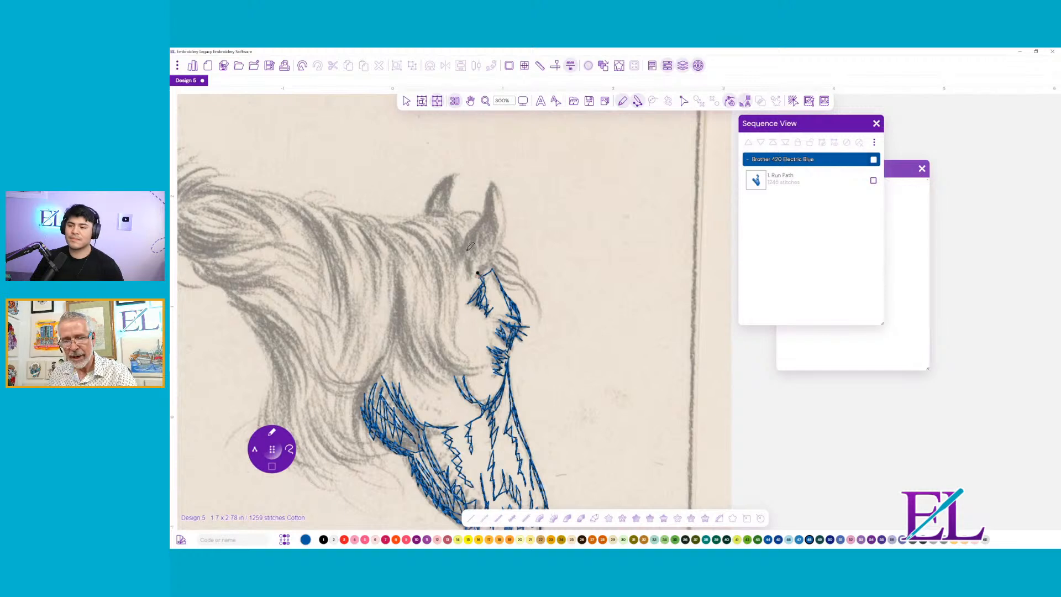
- Continue the free-drawn run path from the brow up to the far ear and shade the ear with stitches
{"action": "left_click", "coordinate": [478, 272]}
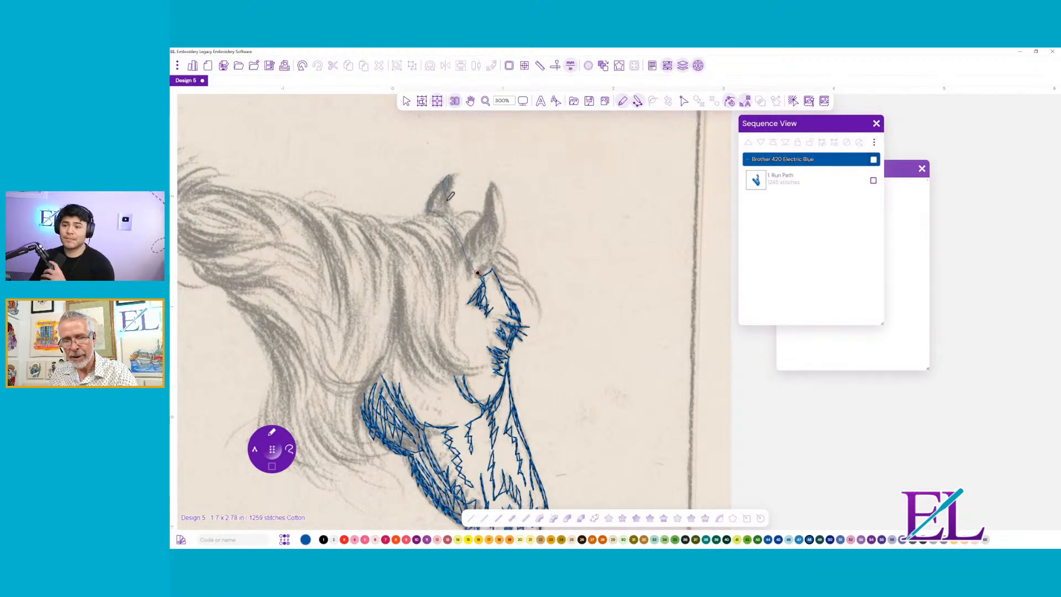
{"action": "mouse_move", "coordinate": [440, 196]}
{"action": "left_mouse_down"}
{"action": "mouse_move", "coordinate": [437, 211]}
{"action": "mouse_move", "coordinate": [452, 177]}
{"action": "mouse_move", "coordinate": [449, 208]}
{"action": "left_mouse_up"}
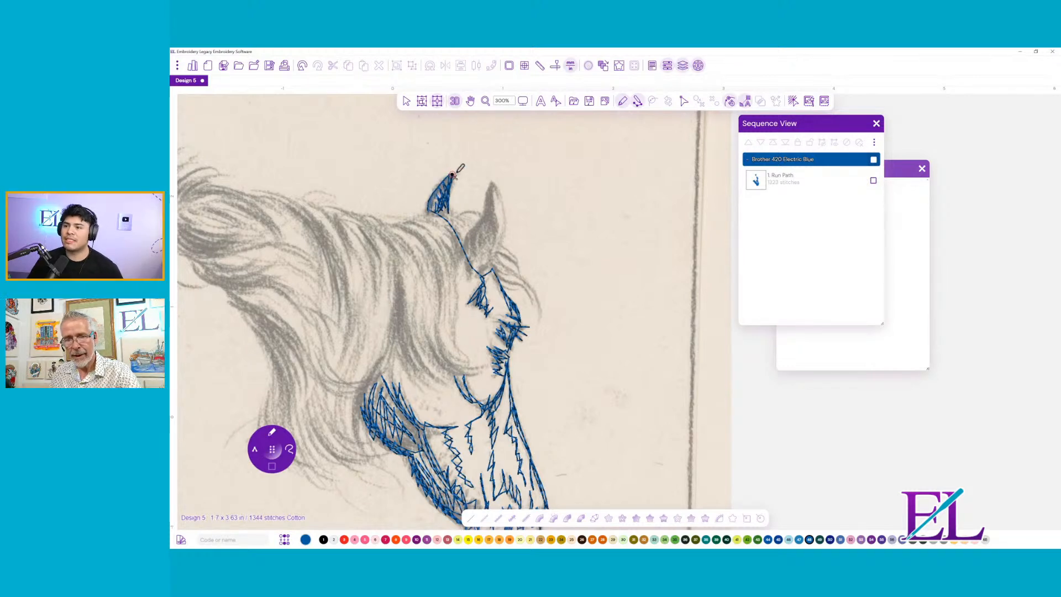
- Finish shading the far ear, check the run path's selection, and continue in Free Draw to outline and shade the near ear
{"action": "left_click_drag", "start_coordinate": [448, 203], "coordinate": [447, 212]}
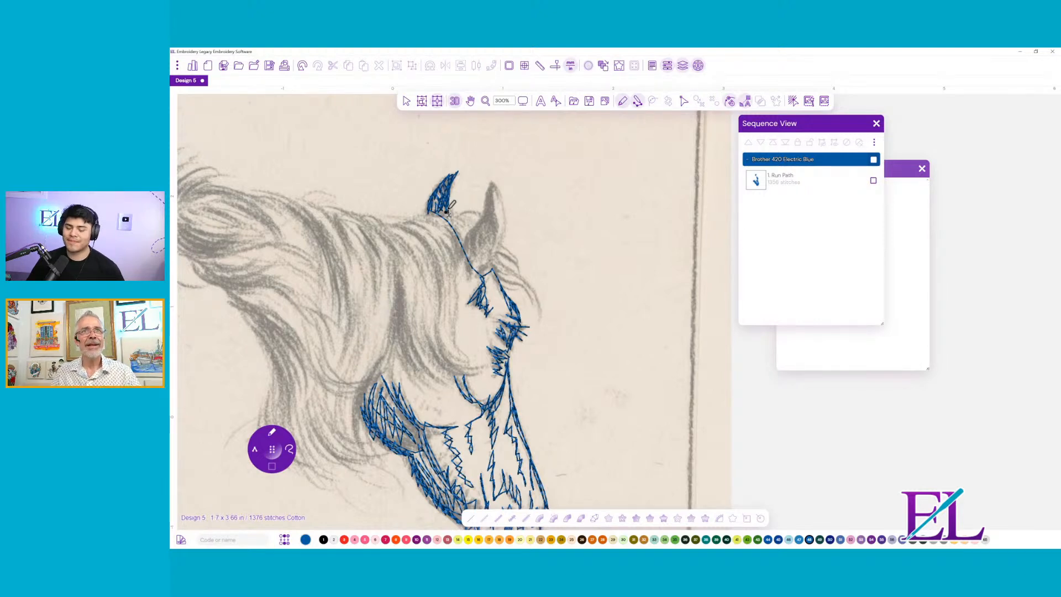
{"action": "left_click", "coordinate": [753, 185]}
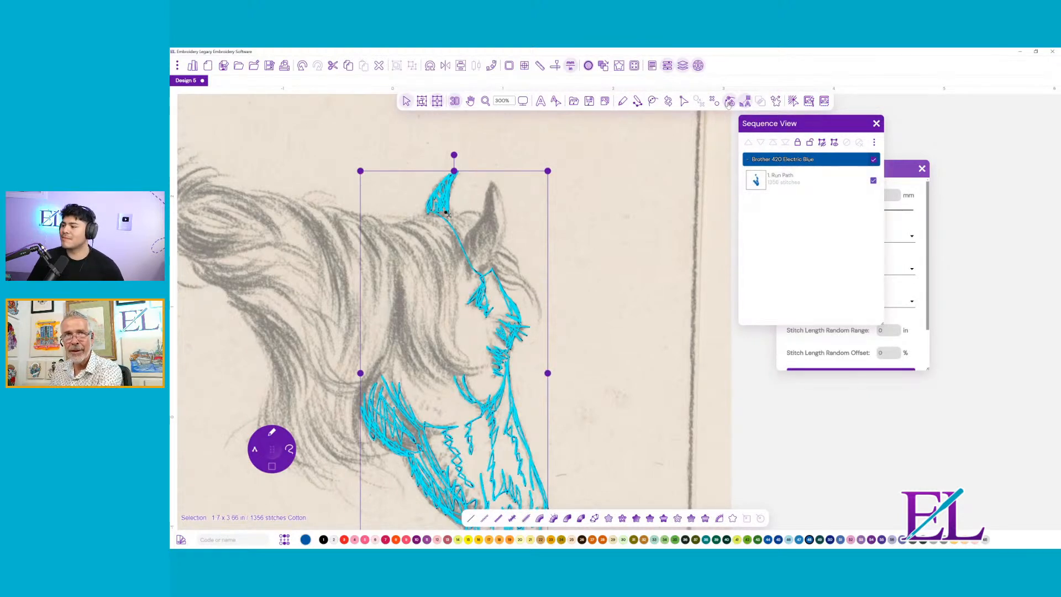
{"action": "left_click", "coordinate": [272, 432]}
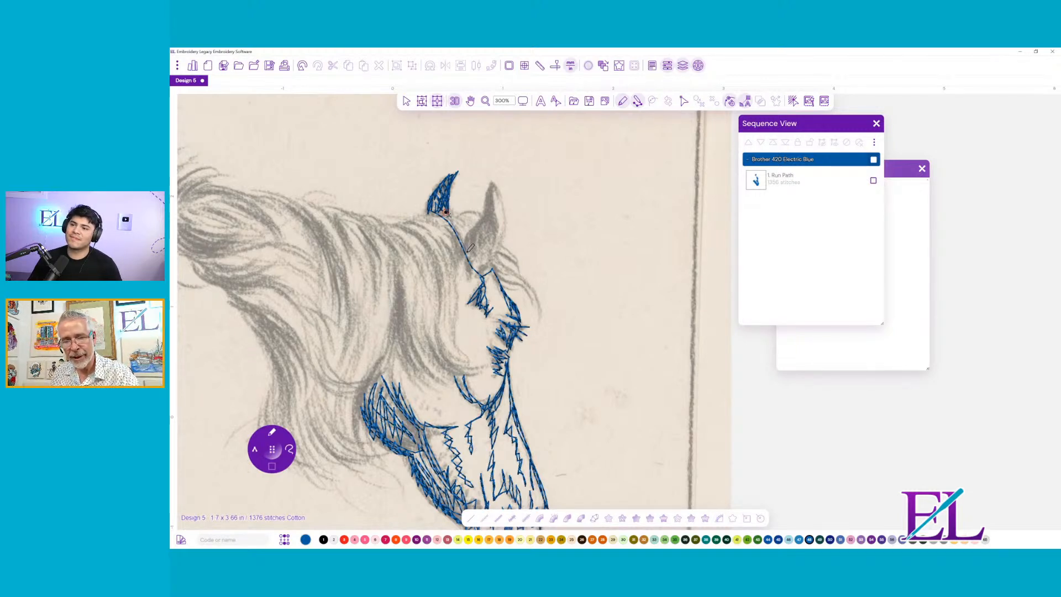
{"action": "mouse_move", "coordinate": [476, 235]}
{"action": "left_mouse_down"}
{"action": "mouse_move", "coordinate": [480, 258]}
{"action": "mouse_move", "coordinate": [488, 214]}
{"action": "mouse_move", "coordinate": [496, 243]}
{"action": "mouse_move", "coordinate": [492, 199]}
{"action": "mouse_move", "coordinate": [498, 236]}
{"action": "mouse_move", "coordinate": [492, 183]}
{"action": "mouse_move", "coordinate": [507, 221]}
{"action": "mouse_move", "coordinate": [484, 273]}
{"action": "mouse_move", "coordinate": [505, 234]}
{"action": "mouse_move", "coordinate": [496, 184]}
{"action": "mouse_move", "coordinate": [468, 245]}
{"action": "mouse_move", "coordinate": [486, 220]}
{"action": "mouse_move", "coordinate": [488, 265]}
{"action": "left_mouse_up"}
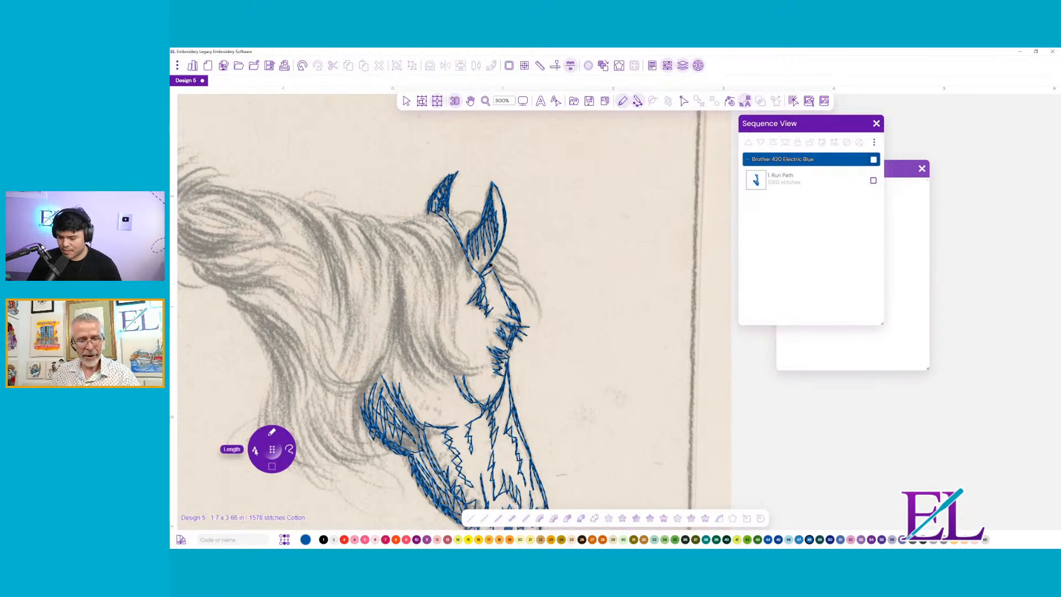
- Set the run stitch length to 3.5 mm and free-draw the forelock strands over the forehead as a new run path
{"action": "left_click", "coordinate": [256, 451]}
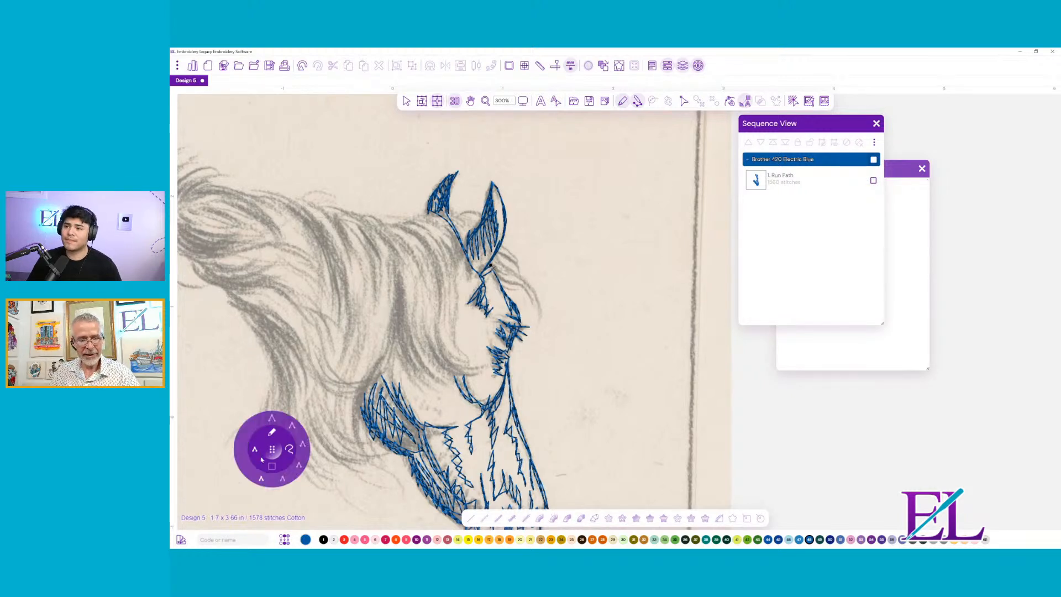
{"action": "left_click", "coordinate": [303, 445]}
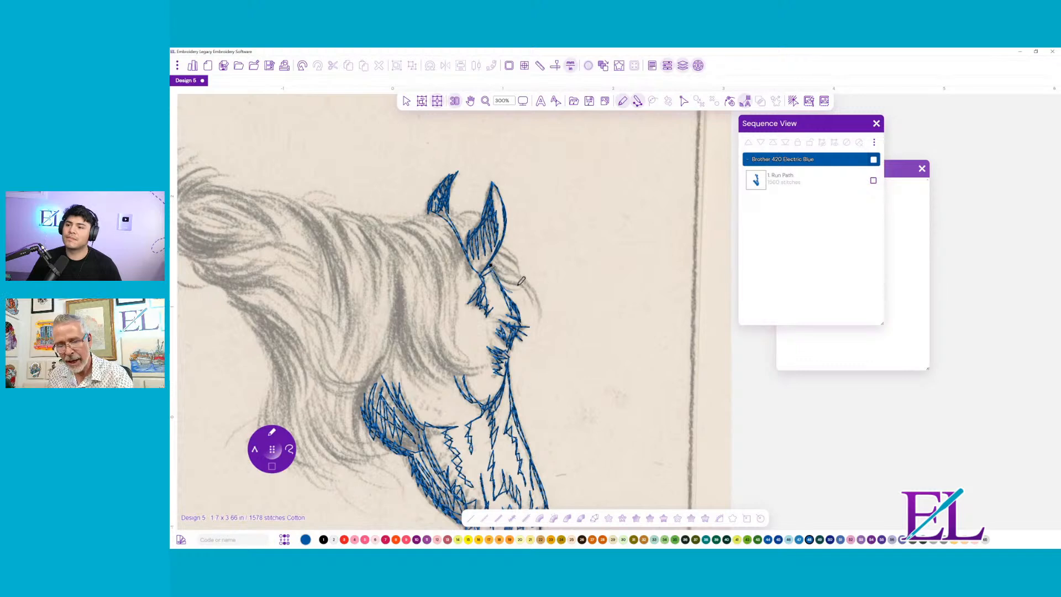
{"action": "mouse_move", "coordinate": [519, 285]}
{"action": "left_mouse_down"}
{"action": "mouse_move", "coordinate": [494, 265]}
{"action": "mouse_move", "coordinate": [539, 310]}
{"action": "mouse_move", "coordinate": [500, 259]}
{"action": "mouse_move", "coordinate": [523, 281]}
{"action": "mouse_move", "coordinate": [494, 265]}
{"action": "mouse_move", "coordinate": [524, 280]}
{"action": "mouse_move", "coordinate": [501, 244]}
{"action": "mouse_move", "coordinate": [523, 274]}
{"action": "mouse_move", "coordinate": [494, 255]}
{"action": "mouse_move", "coordinate": [507, 270]}
{"action": "mouse_move", "coordinate": [483, 275]}
{"action": "left_mouse_up"}
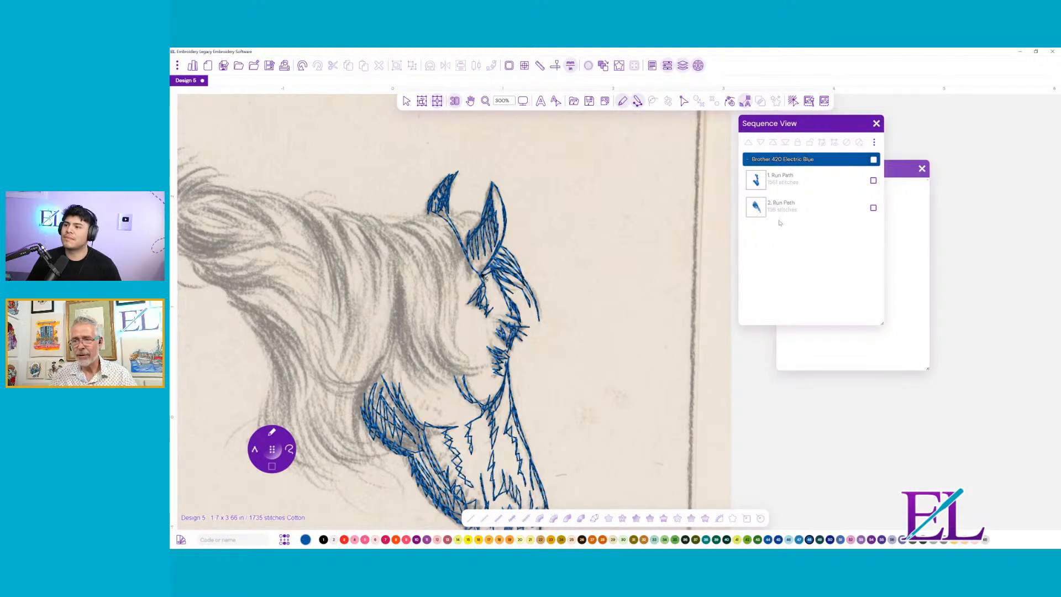
- Compare the stitch length properties of the forelock run path and the original face run path
{"action": "left_click", "coordinate": [756, 207]}
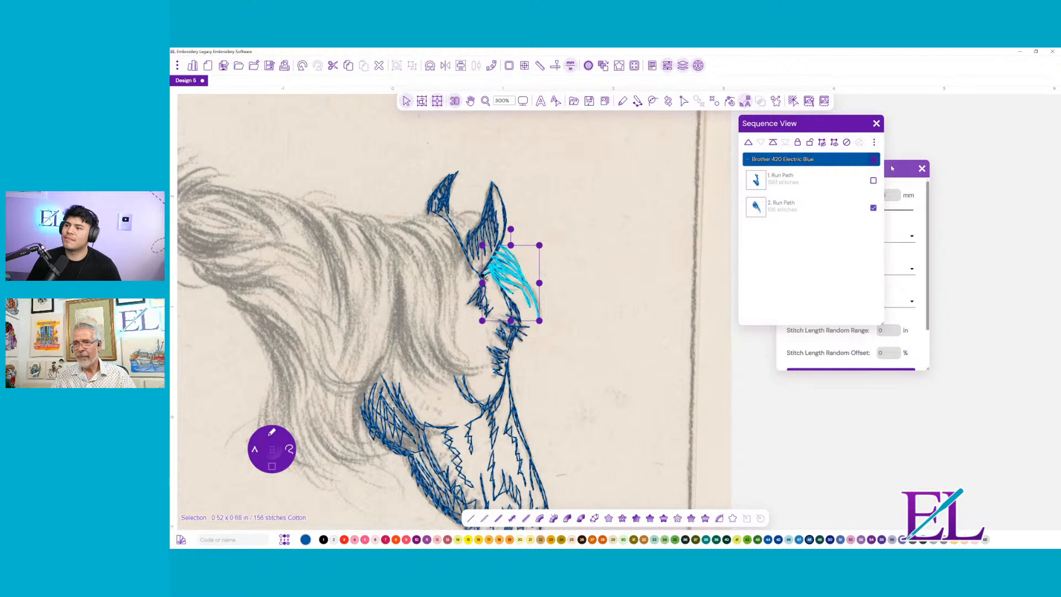
{"action": "left_click", "coordinate": [885, 186]}
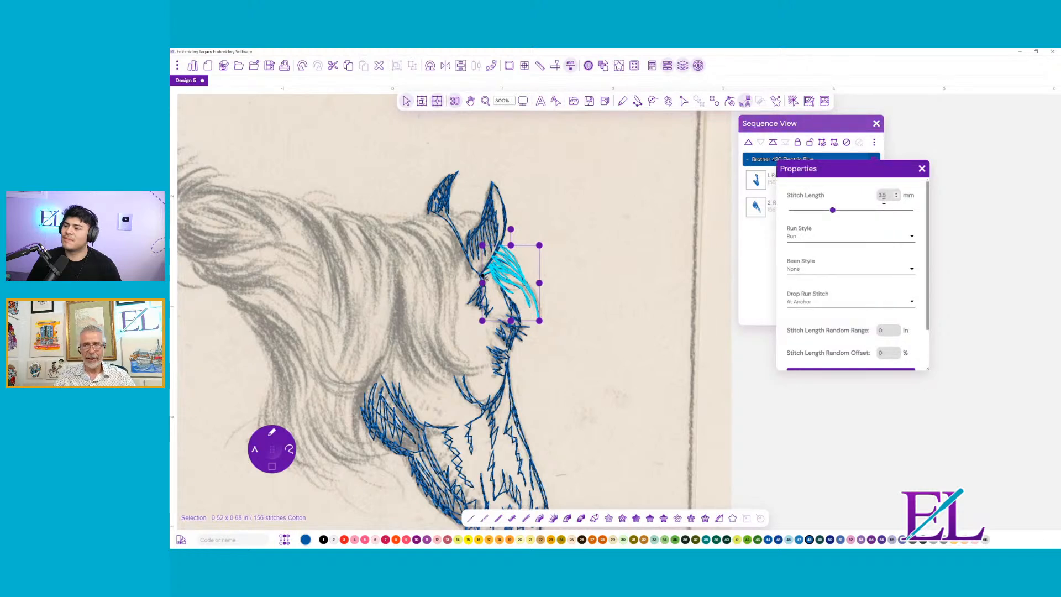
{"action": "left_click", "coordinate": [756, 180]}
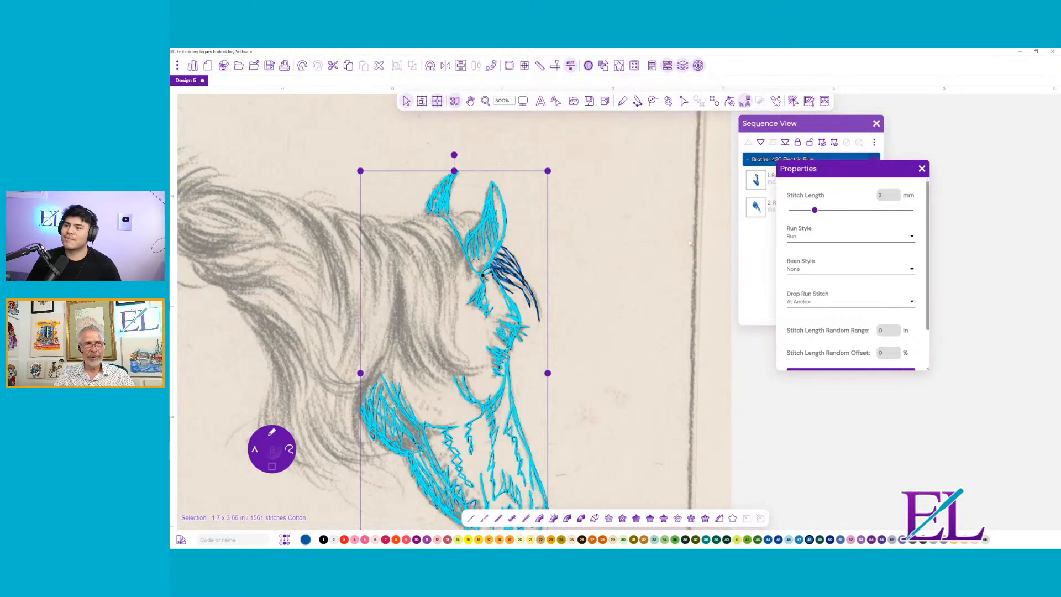
{"action": "left_click", "coordinate": [811, 128]}
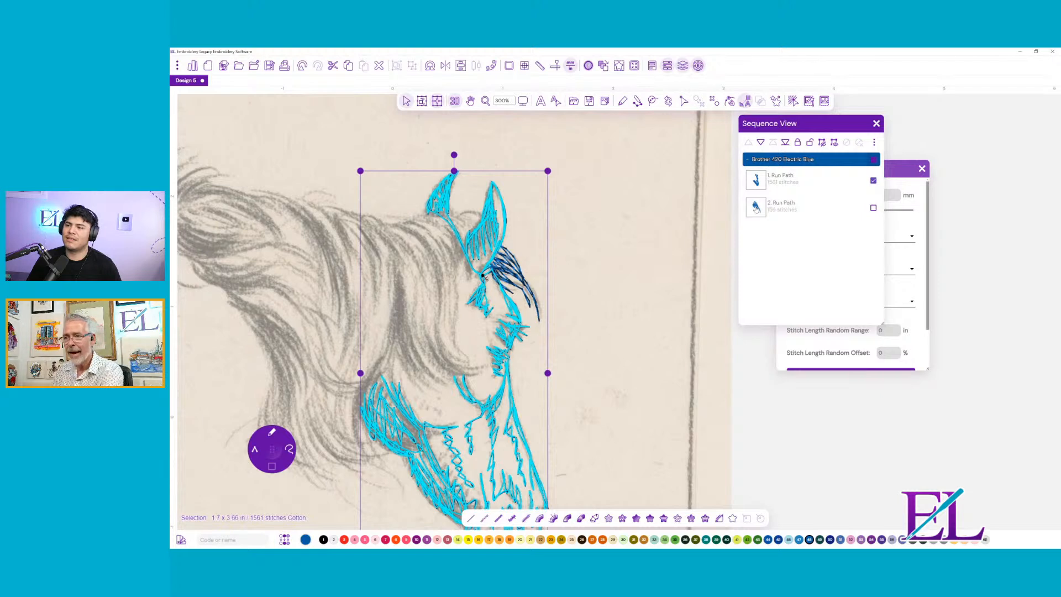
- Resume Free Draw from the forelock path, inspect its stitches up close, and turn off the 3D stitch view
{"action": "left_click", "coordinate": [273, 453]}
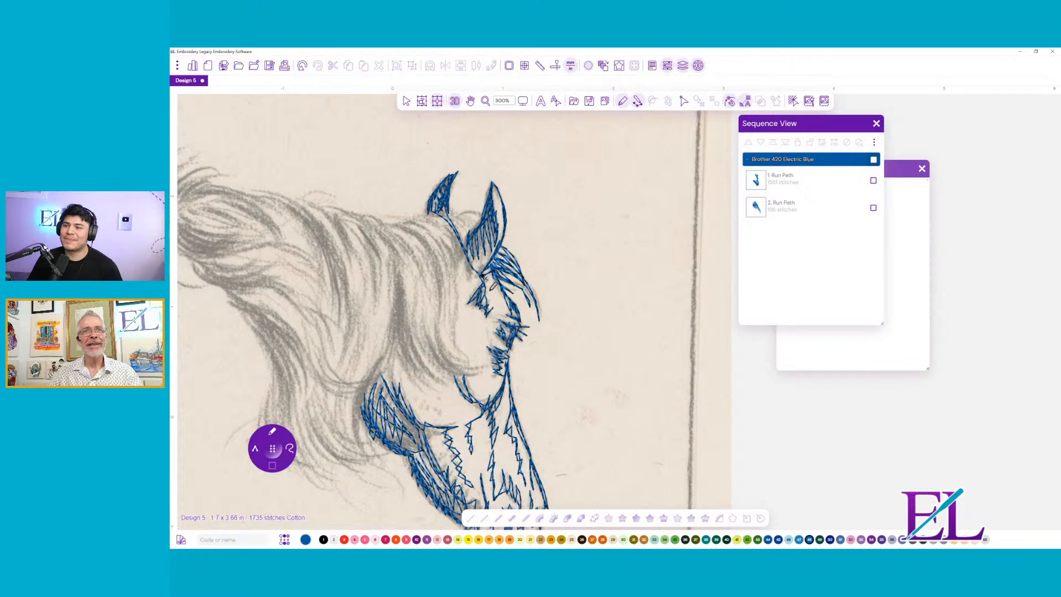
{"action": "scroll", "coordinate": [493, 286], "scroll_direction": "up", "scroll_amount": 5}
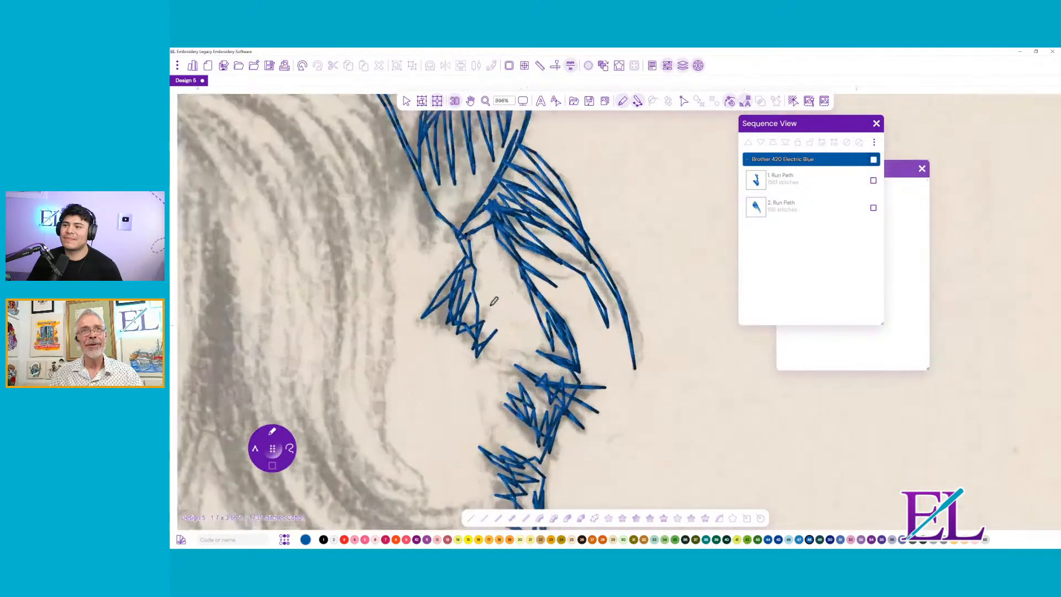
{"action": "scroll", "coordinate": [493, 301], "scroll_direction": "up", "scroll_amount": 1}
{"action": "scroll", "coordinate": [495, 301], "scroll_direction": "up", "scroll_amount": 1}
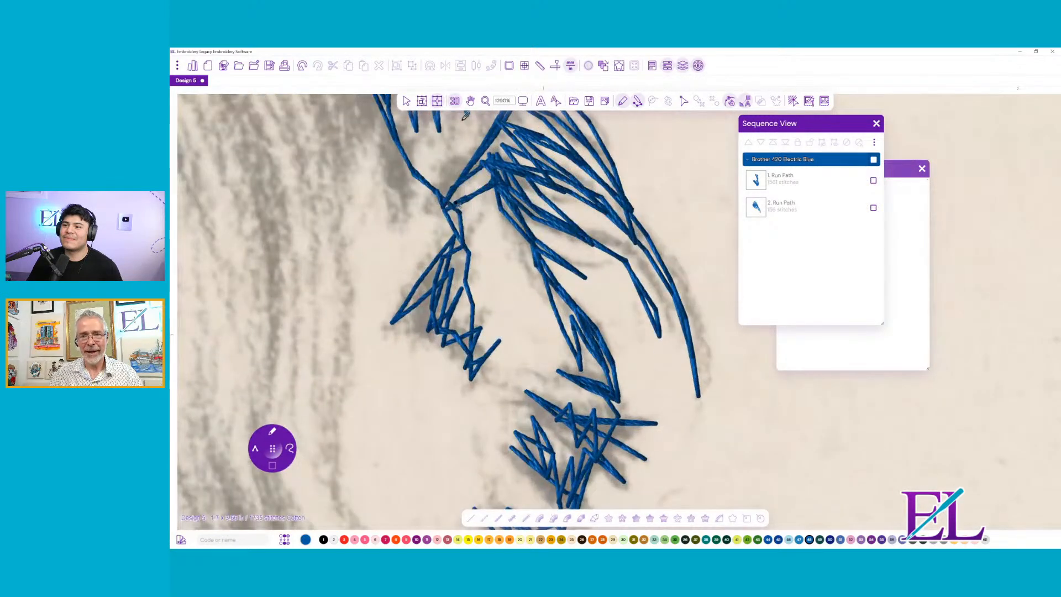
{"action": "left_click", "coordinate": [454, 102]}
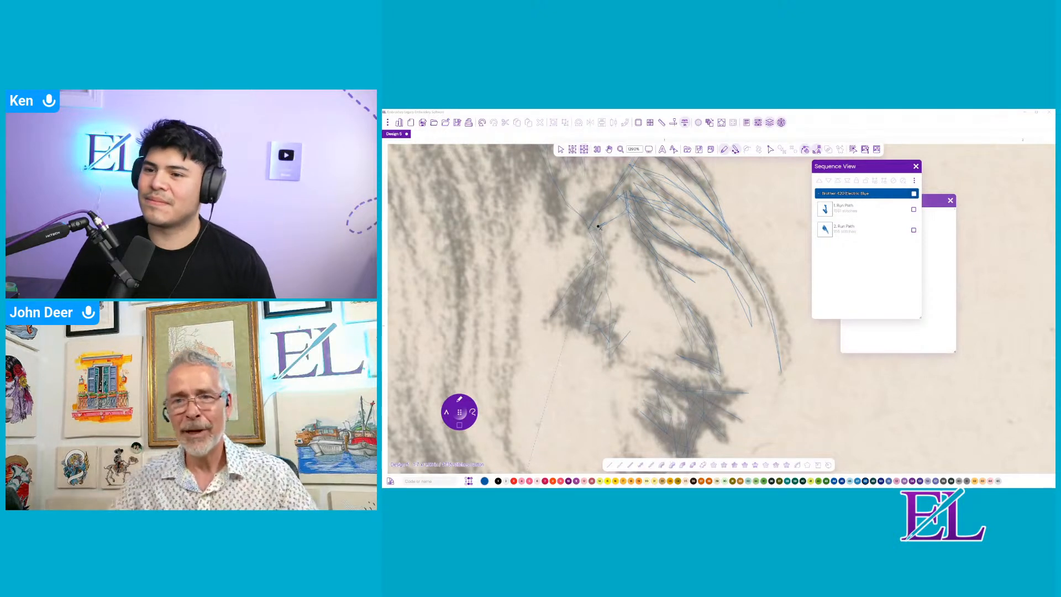
- Extend the free-drawn forelock path through the mane behind the ears and down beside the cheek, working at 3:1 zoom
{"action": "left_click", "coordinate": [649, 150]}
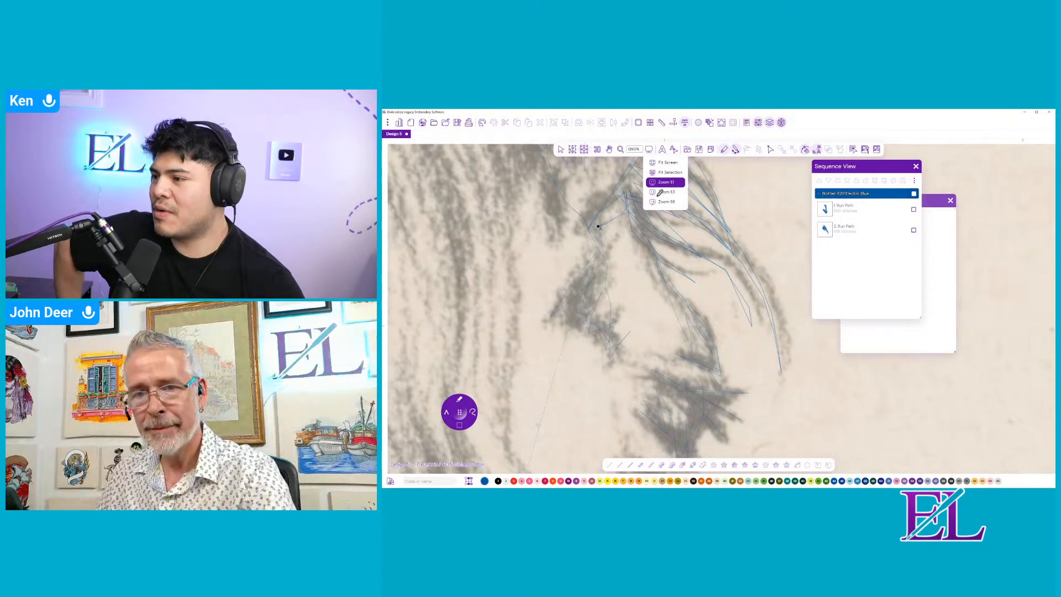
{"action": "left_click", "coordinate": [661, 192]}
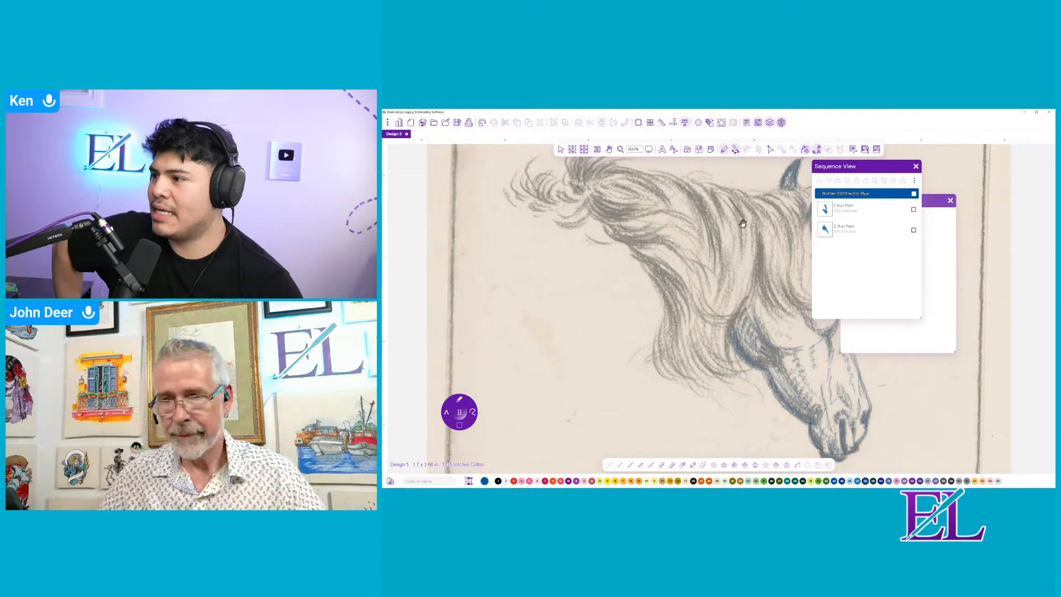
{"action": "left_click_drag", "start_coordinate": [780, 221], "coordinate": [643, 231]}
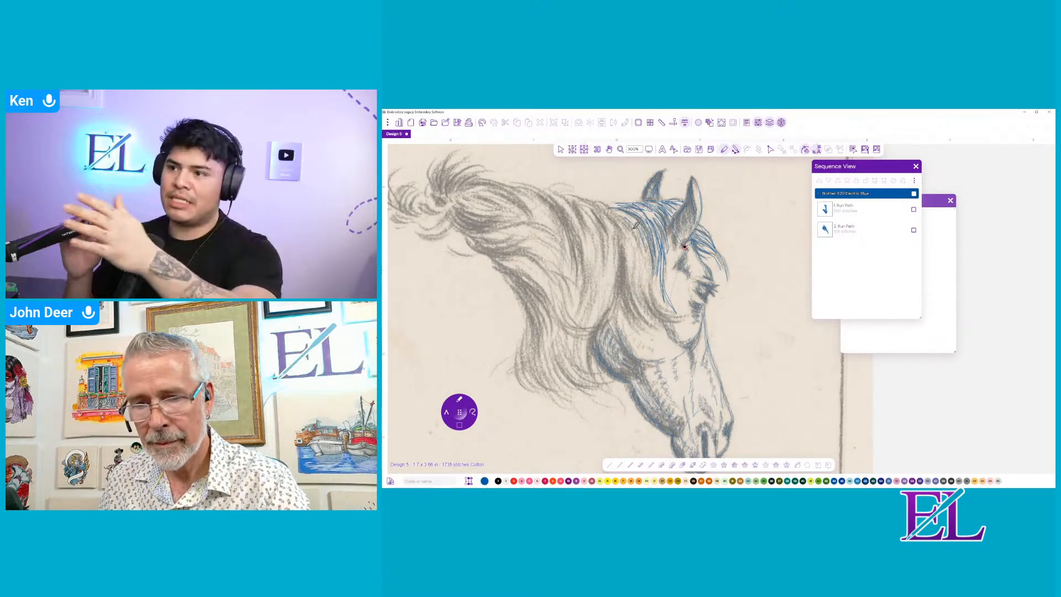
{"action": "mouse_move", "coordinate": [634, 228]}
{"action": "left_mouse_down"}
{"action": "mouse_move", "coordinate": [643, 277]}
{"action": "mouse_move", "coordinate": [648, 243]}
{"action": "left_mouse_up"}
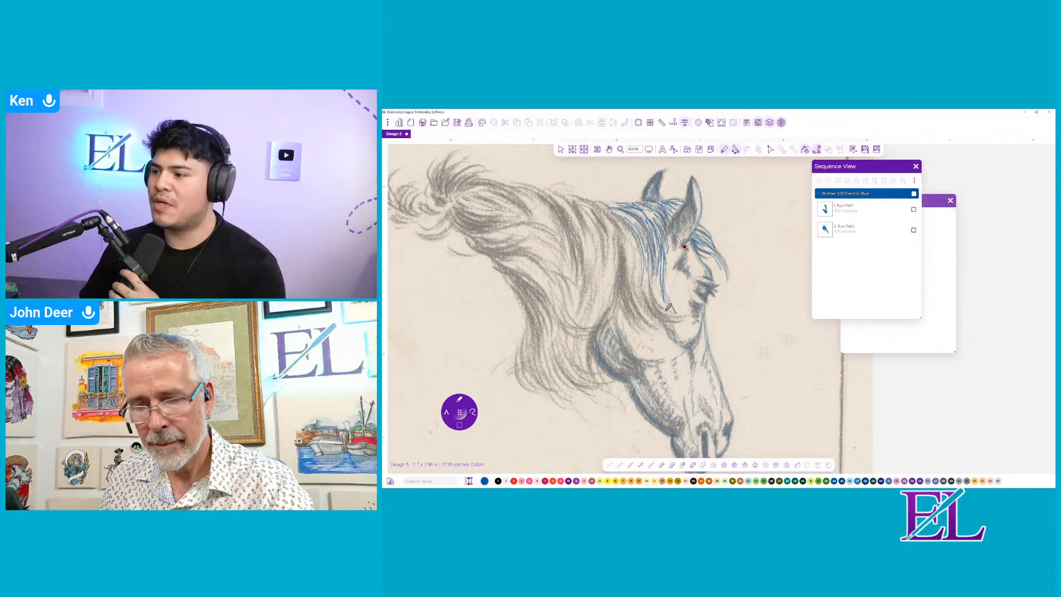
{"action": "mouse_move", "coordinate": [666, 310]}
{"action": "left_mouse_down"}
{"action": "mouse_move", "coordinate": [647, 284]}
{"action": "mouse_move", "coordinate": [674, 316]}
{"action": "mouse_move", "coordinate": [647, 306]}
{"action": "left_mouse_up"}
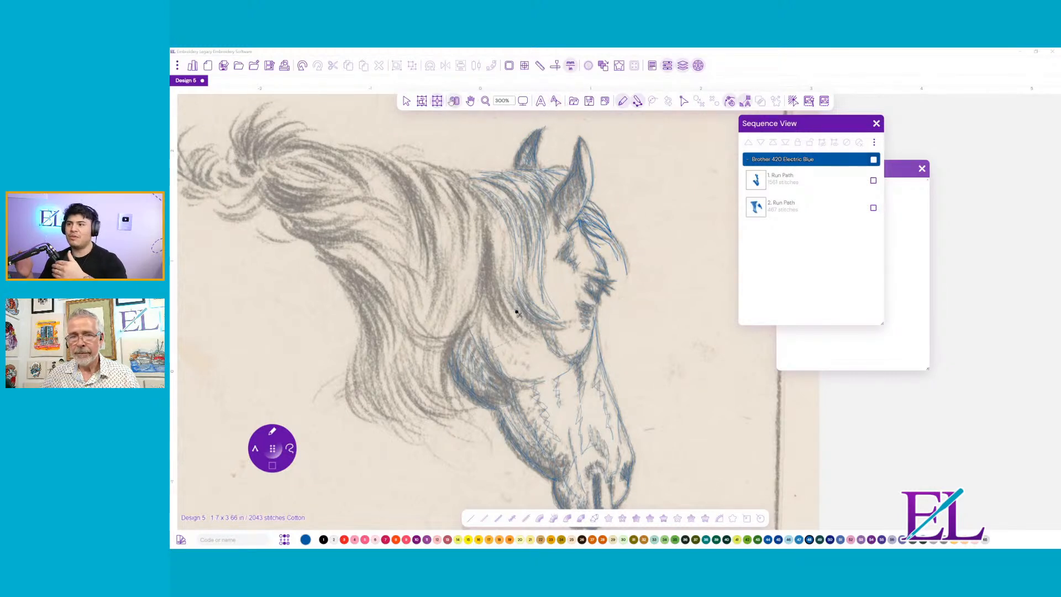
- Turn the 3D stitch view back on and extend the mane path down to the jaw and up along the neck crest
{"action": "left_click", "coordinate": [454, 101]}
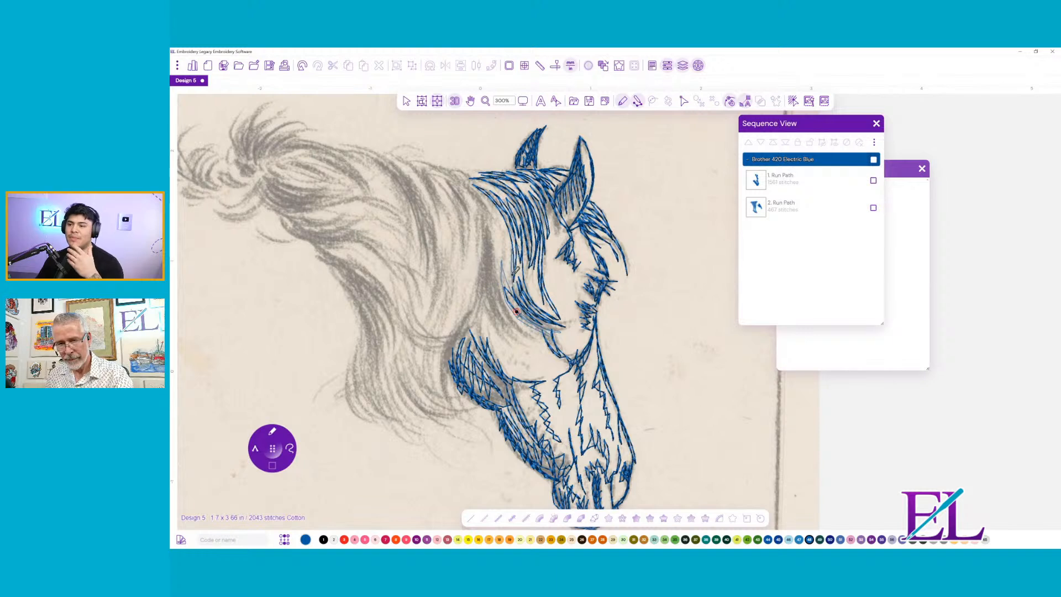
{"action": "mouse_move", "coordinate": [515, 271]}
{"action": "left_mouse_down"}
{"action": "mouse_move", "coordinate": [502, 226]}
{"action": "mouse_move", "coordinate": [504, 258]}
{"action": "mouse_move", "coordinate": [467, 181]}
{"action": "mouse_move", "coordinate": [490, 222]}
{"action": "mouse_move", "coordinate": [491, 288]}
{"action": "mouse_move", "coordinate": [516, 334]}
{"action": "mouse_move", "coordinate": [487, 259]}
{"action": "mouse_move", "coordinate": [499, 318]}
{"action": "mouse_move", "coordinate": [488, 304]}
{"action": "mouse_move", "coordinate": [503, 337]}
{"action": "mouse_move", "coordinate": [496, 326]}
{"action": "mouse_move", "coordinate": [527, 354]}
{"action": "mouse_move", "coordinate": [484, 282]}
{"action": "mouse_move", "coordinate": [482, 345]}
{"action": "mouse_move", "coordinate": [482, 284]}
{"action": "mouse_move", "coordinate": [472, 331]}
{"action": "mouse_move", "coordinate": [483, 271]}
{"action": "mouse_move", "coordinate": [446, 352]}
{"action": "mouse_move", "coordinate": [466, 314]}
{"action": "mouse_move", "coordinate": [455, 366]}
{"action": "left_mouse_up"}
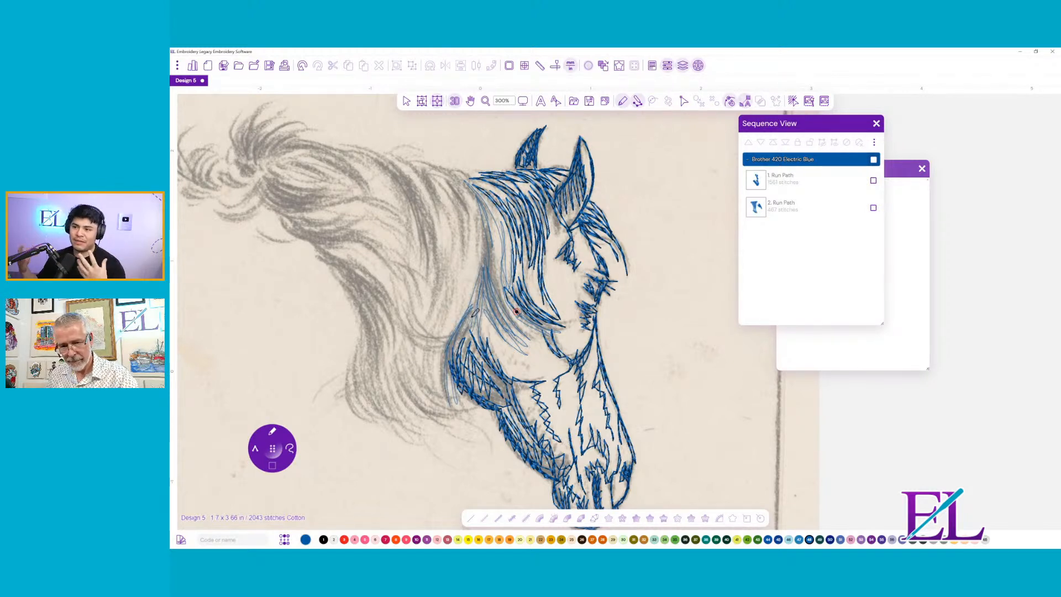
{"action": "mouse_move", "coordinate": [475, 313]}
{"action": "left_mouse_down"}
{"action": "mouse_move", "coordinate": [490, 238]}
{"action": "mouse_move", "coordinate": [502, 305]}
{"action": "mouse_move", "coordinate": [495, 241]}
{"action": "mouse_move", "coordinate": [470, 184]}
{"action": "mouse_move", "coordinate": [486, 256]}
{"action": "mouse_move", "coordinate": [478, 235]}
{"action": "mouse_move", "coordinate": [477, 245]}
{"action": "mouse_move", "coordinate": [472, 185]}
{"action": "mouse_move", "coordinate": [436, 172]}
{"action": "mouse_move", "coordinate": [472, 196]}
{"action": "mouse_move", "coordinate": [442, 175]}
{"action": "mouse_move", "coordinate": [471, 220]}
{"action": "mouse_move", "coordinate": [457, 199]}
{"action": "mouse_move", "coordinate": [466, 257]}
{"action": "mouse_move", "coordinate": [451, 193]}
{"action": "mouse_move", "coordinate": [462, 239]}
{"action": "mouse_move", "coordinate": [443, 197]}
{"action": "mouse_move", "coordinate": [455, 269]}
{"action": "mouse_move", "coordinate": [461, 238]}
{"action": "mouse_move", "coordinate": [465, 254]}
{"action": "mouse_move", "coordinate": [446, 182]}
{"action": "mouse_move", "coordinate": [419, 161]}
{"action": "mouse_move", "coordinate": [467, 176]}
{"action": "mouse_move", "coordinate": [395, 160]}
{"action": "mouse_move", "coordinate": [437, 190]}
{"action": "mouse_move", "coordinate": [410, 166]}
{"action": "mouse_move", "coordinate": [444, 230]}
{"action": "mouse_move", "coordinate": [426, 181]}
{"action": "mouse_move", "coordinate": [448, 210]}
{"action": "mouse_move", "coordinate": [412, 166]}
{"action": "mouse_move", "coordinate": [420, 182]}
{"action": "mouse_move", "coordinate": [379, 161]}
{"action": "mouse_move", "coordinate": [422, 160]}
{"action": "mouse_move", "coordinate": [397, 155]}
{"action": "mouse_move", "coordinate": [413, 147]}
{"action": "mouse_move", "coordinate": [396, 161]}
{"action": "mouse_move", "coordinate": [427, 211]}
{"action": "mouse_move", "coordinate": [378, 157]}
{"action": "mouse_move", "coordinate": [403, 175]}
{"action": "left_mouse_up"}
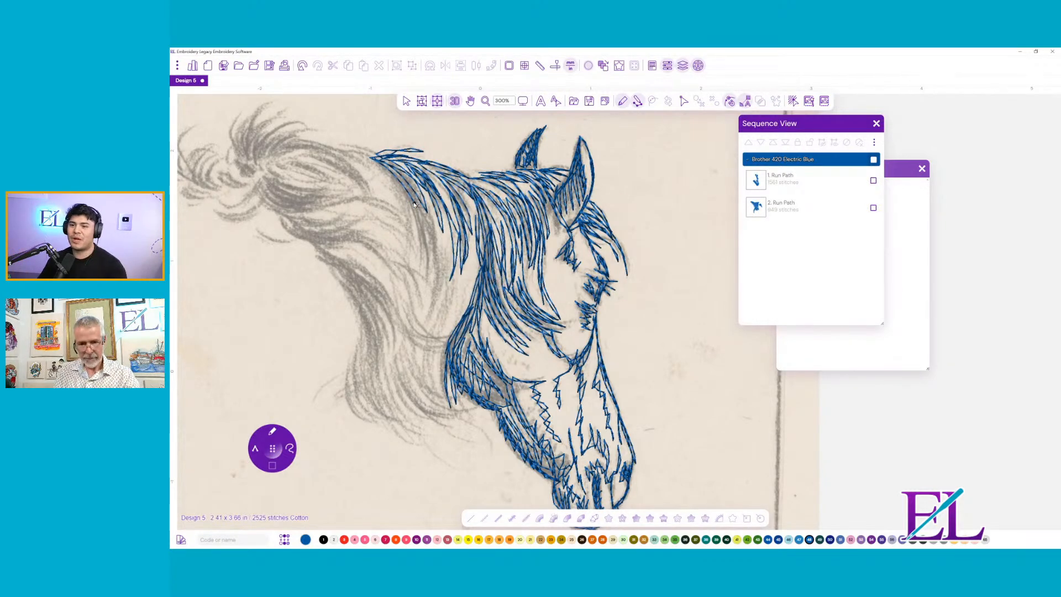
- Free-draw the middle mane strands from the neck crest down to the jaw, and add the strands sweeping back across the neck
{"action": "mouse_move", "coordinate": [393, 199]}
{"action": "left_mouse_down"}
{"action": "mouse_move", "coordinate": [440, 225]}
{"action": "mouse_move", "coordinate": [477, 265]}
{"action": "mouse_move", "coordinate": [488, 299]}
{"action": "mouse_move", "coordinate": [483, 365]}
{"action": "mouse_move", "coordinate": [507, 330]}
{"action": "mouse_move", "coordinate": [503, 360]}
{"action": "mouse_move", "coordinate": [519, 320]}
{"action": "mouse_move", "coordinate": [519, 353]}
{"action": "mouse_move", "coordinate": [531, 308]}
{"action": "mouse_move", "coordinate": [523, 348]}
{"action": "mouse_move", "coordinate": [519, 336]}
{"action": "mouse_move", "coordinate": [509, 354]}
{"action": "mouse_move", "coordinate": [502, 290]}
{"action": "mouse_move", "coordinate": [491, 351]}
{"action": "mouse_move", "coordinate": [496, 316]}
{"action": "left_mouse_up"}
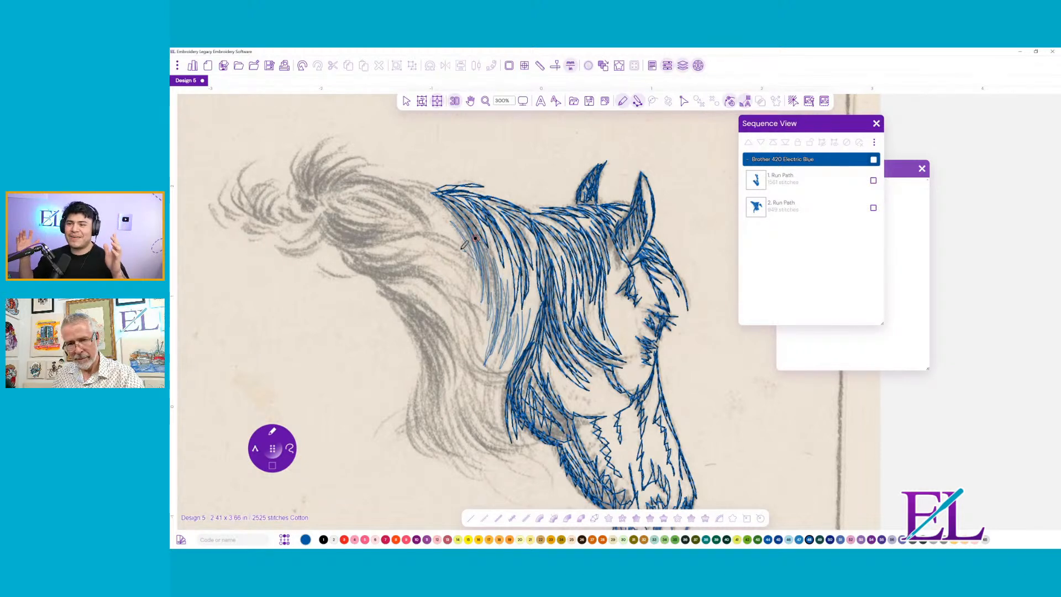
{"action": "mouse_move", "coordinate": [415, 232]}
{"action": "left_mouse_down"}
{"action": "mouse_move", "coordinate": [459, 249]}
{"action": "mouse_move", "coordinate": [486, 289]}
{"action": "left_mouse_up"}
{"action": "left_click_drag", "start_coordinate": [403, 243], "coordinate": [473, 297]}
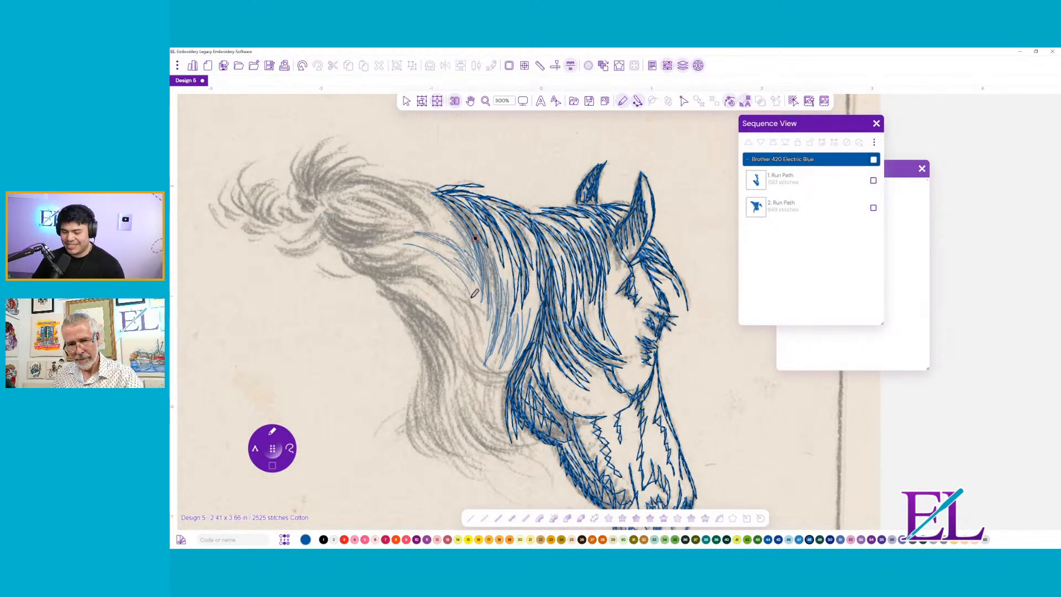
{"action": "mouse_move", "coordinate": [443, 249]}
{"action": "left_mouse_down"}
{"action": "mouse_move", "coordinate": [487, 294]}
{"action": "mouse_move", "coordinate": [412, 261]}
{"action": "mouse_move", "coordinate": [472, 306]}
{"action": "mouse_move", "coordinate": [421, 265]}
{"action": "mouse_move", "coordinate": [460, 303]}
{"action": "mouse_move", "coordinate": [396, 265]}
{"action": "mouse_move", "coordinate": [459, 303]}
{"action": "mouse_move", "coordinate": [461, 292]}
{"action": "mouse_move", "coordinate": [484, 339]}
{"action": "mouse_move", "coordinate": [468, 289]}
{"action": "mouse_move", "coordinate": [494, 321]}
{"action": "mouse_move", "coordinate": [468, 297]}
{"action": "mouse_move", "coordinate": [484, 333]}
{"action": "mouse_move", "coordinate": [462, 291]}
{"action": "mouse_move", "coordinate": [471, 333]}
{"action": "mouse_move", "coordinate": [503, 370]}
{"action": "mouse_move", "coordinate": [465, 314]}
{"action": "mouse_move", "coordinate": [477, 349]}
{"action": "mouse_move", "coordinate": [457, 295]}
{"action": "mouse_move", "coordinate": [468, 339]}
{"action": "mouse_move", "coordinate": [506, 373]}
{"action": "mouse_move", "coordinate": [461, 331]}
{"action": "mouse_move", "coordinate": [478, 372]}
{"action": "mouse_move", "coordinate": [464, 350]}
{"action": "mouse_move", "coordinate": [506, 383]}
{"action": "mouse_move", "coordinate": [485, 372]}
{"action": "mouse_move", "coordinate": [501, 371]}
{"action": "mouse_move", "coordinate": [485, 361]}
{"action": "mouse_move", "coordinate": [496, 270]}
{"action": "left_mouse_up"}
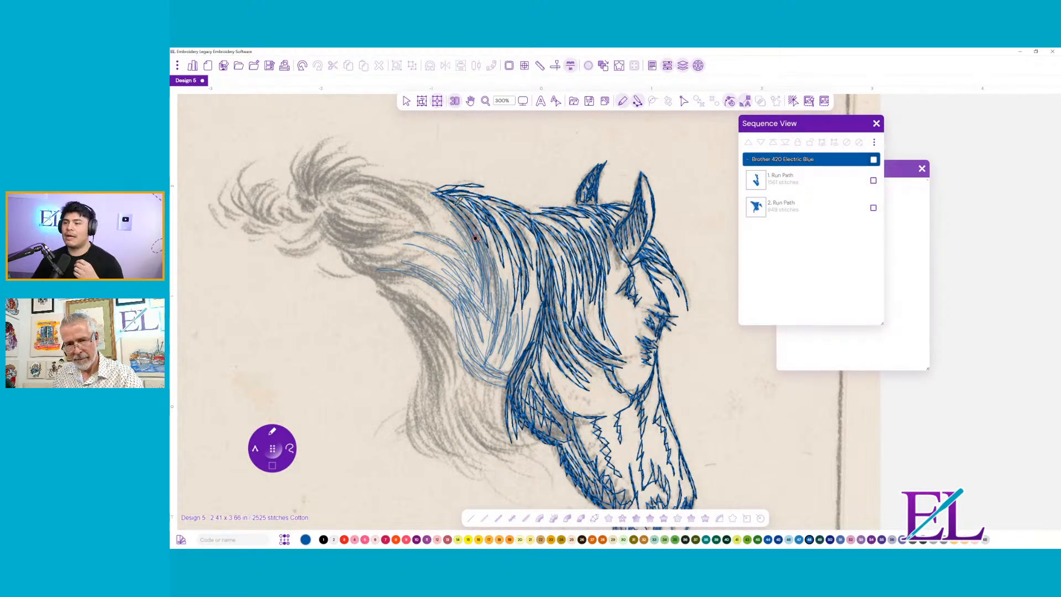
{"action": "left_click_drag", "start_coordinate": [457, 203], "coordinate": [426, 191]}
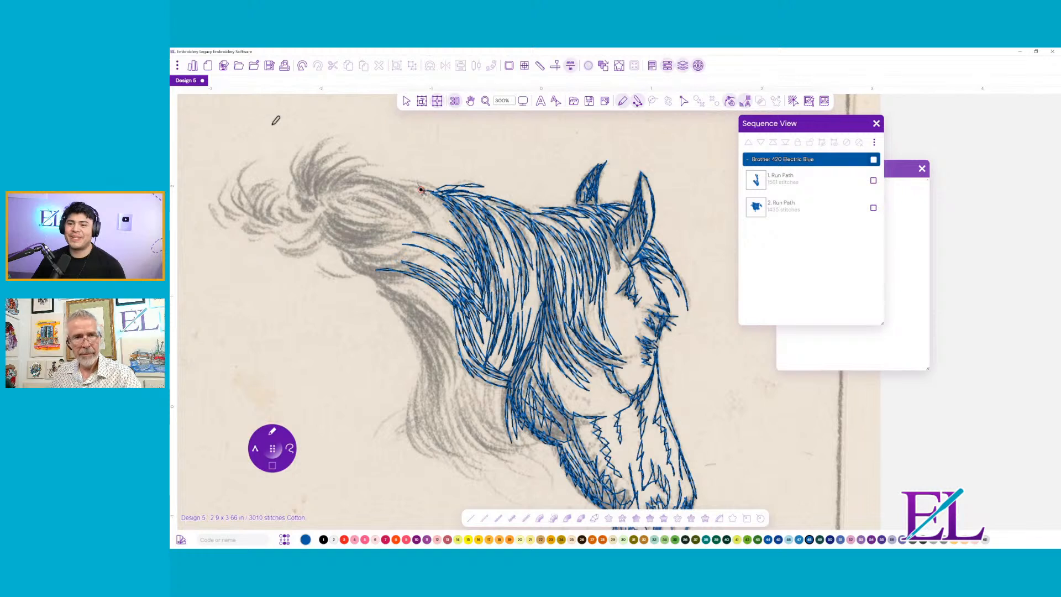
- Undo and redo the last mane section, and select the second run path to check that it is one continuous object
{"action": "left_click", "coordinate": [302, 66]}
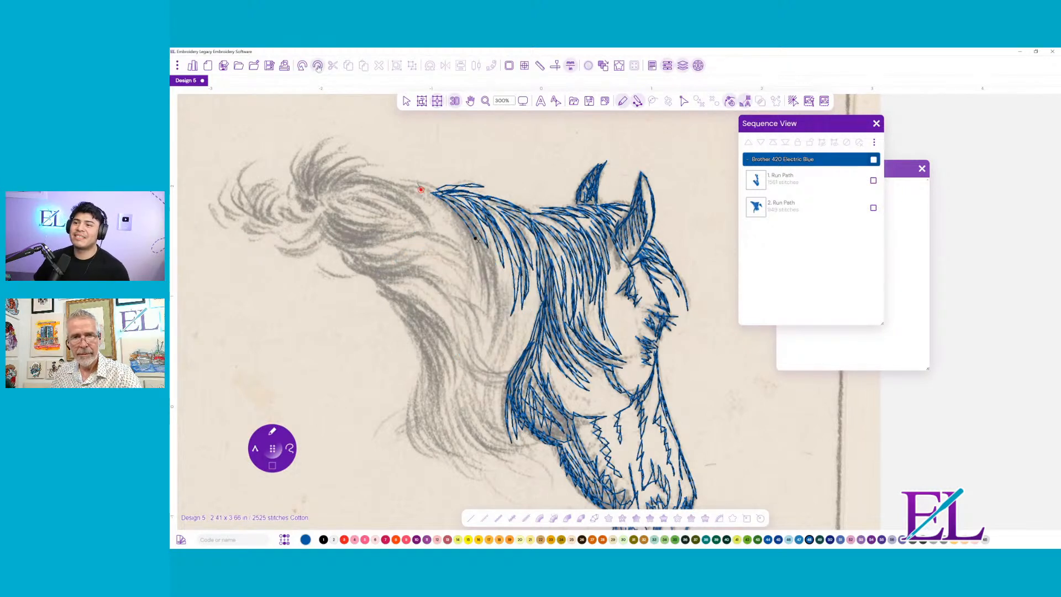
{"action": "left_click", "coordinate": [318, 66]}
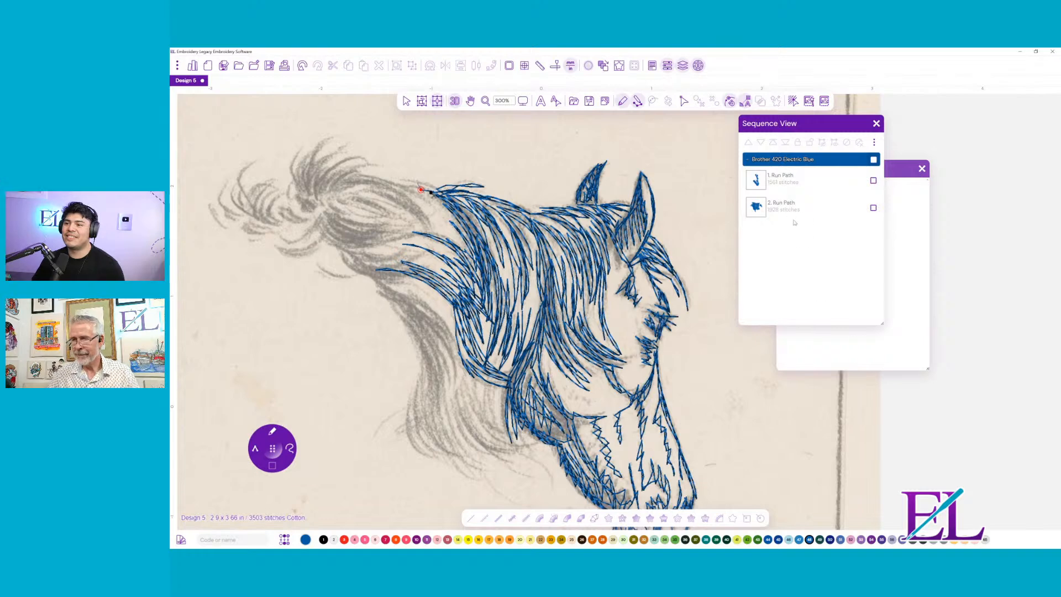
{"action": "left_click", "coordinate": [782, 206]}
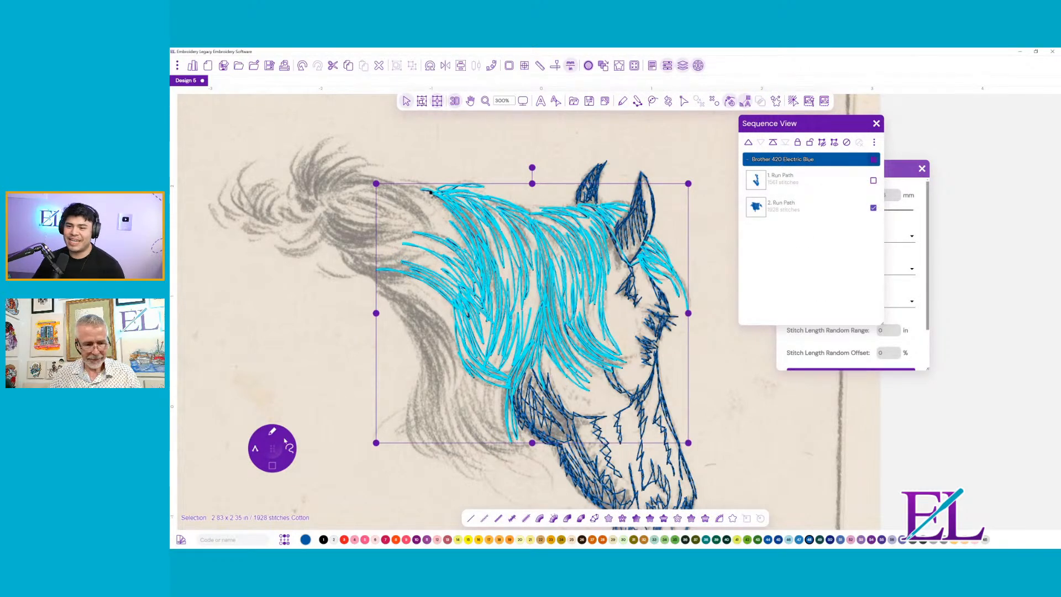
- Resume Free Draw and extend the mane path through the windblown tuft behind the neck and down the outer mane strands
{"action": "left_click", "coordinate": [271, 431]}
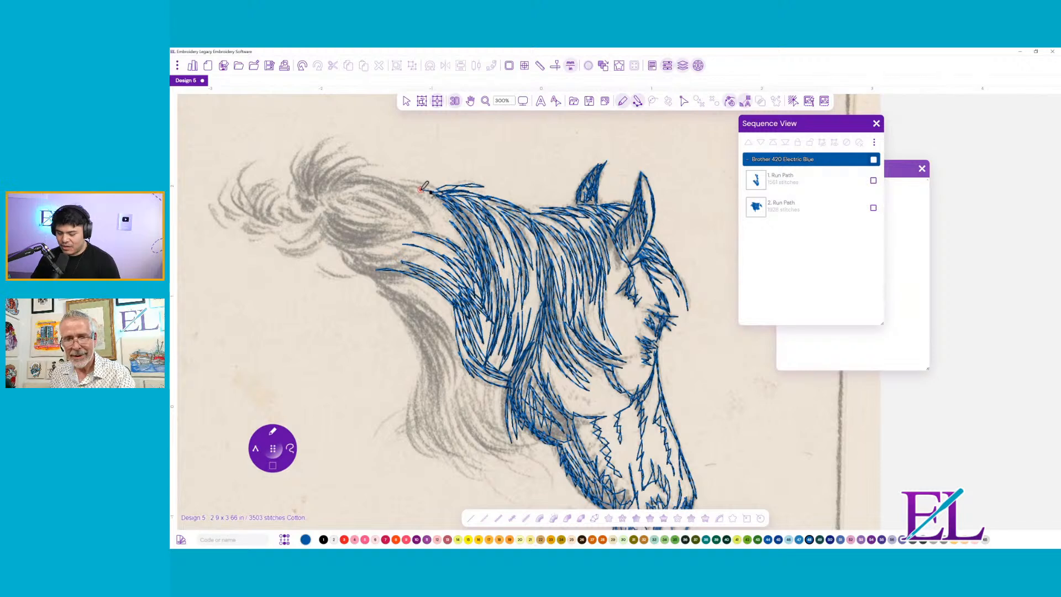
{"action": "mouse_move", "coordinate": [448, 197]}
{"action": "left_mouse_down"}
{"action": "mouse_move", "coordinate": [412, 179]}
{"action": "mouse_move", "coordinate": [446, 208]}
{"action": "mouse_move", "coordinate": [400, 186]}
{"action": "mouse_move", "coordinate": [435, 208]}
{"action": "mouse_move", "coordinate": [380, 181]}
{"action": "mouse_move", "coordinate": [432, 226]}
{"action": "mouse_move", "coordinate": [384, 192]}
{"action": "mouse_move", "coordinate": [392, 203]}
{"action": "mouse_move", "coordinate": [361, 194]}
{"action": "mouse_move", "coordinate": [408, 216]}
{"action": "mouse_move", "coordinate": [347, 195]}
{"action": "mouse_move", "coordinate": [405, 222]}
{"action": "mouse_move", "coordinate": [331, 197]}
{"action": "mouse_move", "coordinate": [376, 216]}
{"action": "mouse_move", "coordinate": [350, 213]}
{"action": "mouse_move", "coordinate": [361, 212]}
{"action": "mouse_move", "coordinate": [359, 196]}
{"action": "mouse_move", "coordinate": [397, 200]}
{"action": "mouse_move", "coordinate": [363, 182]}
{"action": "mouse_move", "coordinate": [394, 187]}
{"action": "mouse_move", "coordinate": [346, 177]}
{"action": "mouse_move", "coordinate": [388, 179]}
{"action": "mouse_move", "coordinate": [333, 185]}
{"action": "left_mouse_up"}
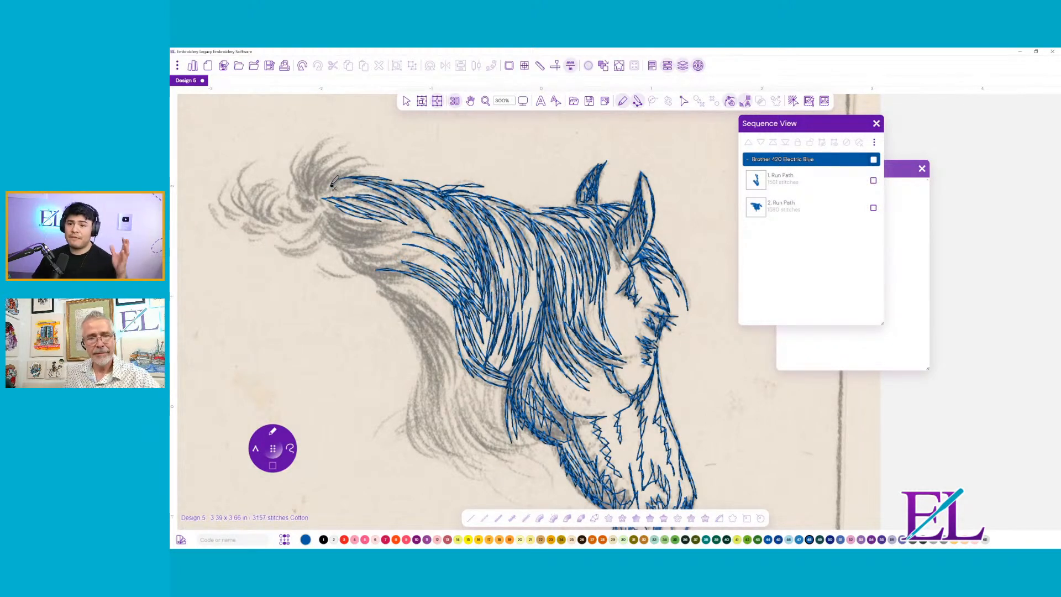
{"action": "mouse_move", "coordinate": [333, 185]}
{"action": "left_mouse_down"}
{"action": "mouse_move", "coordinate": [358, 186]}
{"action": "mouse_move", "coordinate": [321, 198]}
{"action": "mouse_move", "coordinate": [361, 166]}
{"action": "mouse_move", "coordinate": [322, 188]}
{"action": "mouse_move", "coordinate": [357, 155]}
{"action": "mouse_move", "coordinate": [341, 161]}
{"action": "mouse_move", "coordinate": [319, 200]}
{"action": "mouse_move", "coordinate": [346, 157]}
{"action": "mouse_move", "coordinate": [316, 186]}
{"action": "mouse_move", "coordinate": [344, 148]}
{"action": "mouse_move", "coordinate": [313, 186]}
{"action": "mouse_move", "coordinate": [317, 162]}
{"action": "mouse_move", "coordinate": [310, 193]}
{"action": "mouse_move", "coordinate": [323, 140]}
{"action": "mouse_move", "coordinate": [306, 192]}
{"action": "mouse_move", "coordinate": [297, 155]}
{"action": "mouse_move", "coordinate": [304, 194]}
{"action": "mouse_move", "coordinate": [292, 180]}
{"action": "mouse_move", "coordinate": [309, 209]}
{"action": "mouse_move", "coordinate": [303, 193]}
{"action": "mouse_move", "coordinate": [324, 199]}
{"action": "mouse_move", "coordinate": [345, 226]}
{"action": "mouse_move", "coordinate": [304, 210]}
{"action": "mouse_move", "coordinate": [269, 214]}
{"action": "mouse_move", "coordinate": [273, 191]}
{"action": "mouse_move", "coordinate": [267, 221]}
{"action": "mouse_move", "coordinate": [271, 181]}
{"action": "mouse_move", "coordinate": [260, 219]}
{"action": "mouse_move", "coordinate": [260, 185]}
{"action": "mouse_move", "coordinate": [247, 207]}
{"action": "mouse_move", "coordinate": [251, 158]}
{"action": "mouse_move", "coordinate": [239, 179]}
{"action": "mouse_move", "coordinate": [247, 211]}
{"action": "mouse_move", "coordinate": [233, 187]}
{"action": "mouse_move", "coordinate": [260, 218]}
{"action": "mouse_move", "coordinate": [219, 186]}
{"action": "mouse_move", "coordinate": [245, 217]}
{"action": "mouse_move", "coordinate": [215, 207]}
{"action": "mouse_move", "coordinate": [271, 231]}
{"action": "mouse_move", "coordinate": [258, 223]}
{"action": "mouse_move", "coordinate": [257, 235]}
{"action": "mouse_move", "coordinate": [285, 227]}
{"action": "mouse_move", "coordinate": [246, 211]}
{"action": "mouse_move", "coordinate": [321, 219]}
{"action": "mouse_move", "coordinate": [274, 211]}
{"action": "mouse_move", "coordinate": [312, 232]}
{"action": "mouse_move", "coordinate": [321, 221]}
{"action": "mouse_move", "coordinate": [308, 244]}
{"action": "mouse_move", "coordinate": [332, 227]}
{"action": "mouse_move", "coordinate": [288, 249]}
{"action": "mouse_move", "coordinate": [309, 252]}
{"action": "mouse_move", "coordinate": [331, 226]}
{"action": "mouse_move", "coordinate": [282, 250]}
{"action": "mouse_move", "coordinate": [409, 228]}
{"action": "mouse_move", "coordinate": [327, 217]}
{"action": "mouse_move", "coordinate": [324, 235]}
{"action": "mouse_move", "coordinate": [412, 233]}
{"action": "mouse_move", "coordinate": [368, 234]}
{"action": "mouse_move", "coordinate": [380, 252]}
{"action": "mouse_move", "coordinate": [417, 250]}
{"action": "mouse_move", "coordinate": [368, 257]}
{"action": "mouse_move", "coordinate": [398, 264]}
{"action": "mouse_move", "coordinate": [380, 273]}
{"action": "mouse_move", "coordinate": [348, 274]}
{"action": "mouse_move", "coordinate": [400, 279]}
{"action": "mouse_move", "coordinate": [355, 262]}
{"action": "mouse_move", "coordinate": [425, 309]}
{"action": "mouse_move", "coordinate": [438, 305]}
{"action": "mouse_move", "coordinate": [429, 326]}
{"action": "mouse_move", "coordinate": [386, 289]}
{"action": "mouse_move", "coordinate": [410, 342]}
{"action": "mouse_move", "coordinate": [442, 368]}
{"action": "mouse_move", "coordinate": [429, 337]}
{"action": "mouse_move", "coordinate": [448, 335]}
{"action": "mouse_move", "coordinate": [473, 423]}
{"action": "left_mouse_up"}
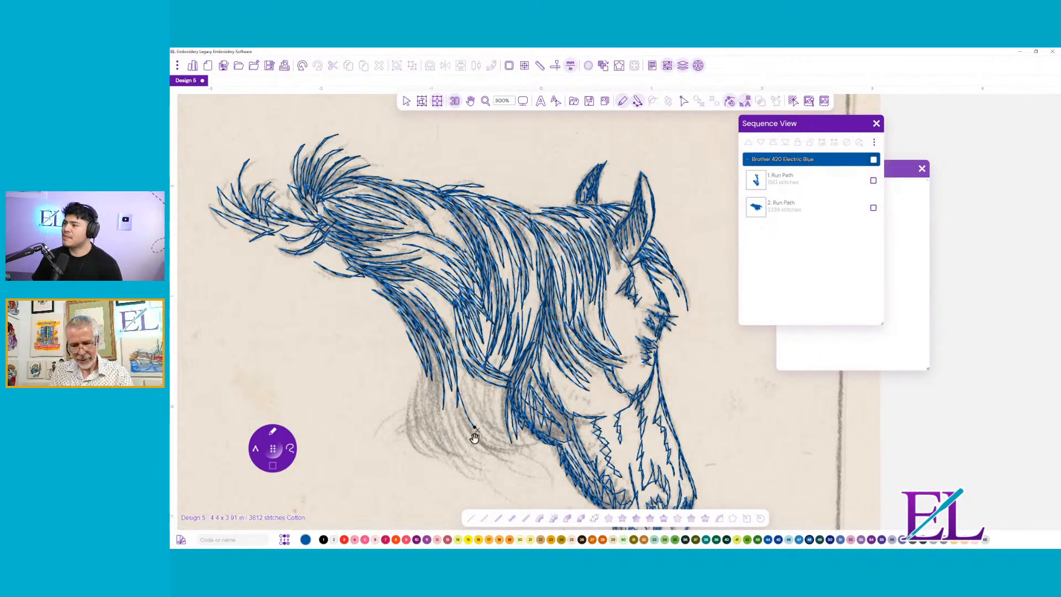
- Fill in the lower mane below the jaw with free-drawn strands, including the trailing wisps and outer edge
{"action": "left_click_drag", "start_coordinate": [475, 437], "coordinate": [462, 358]}
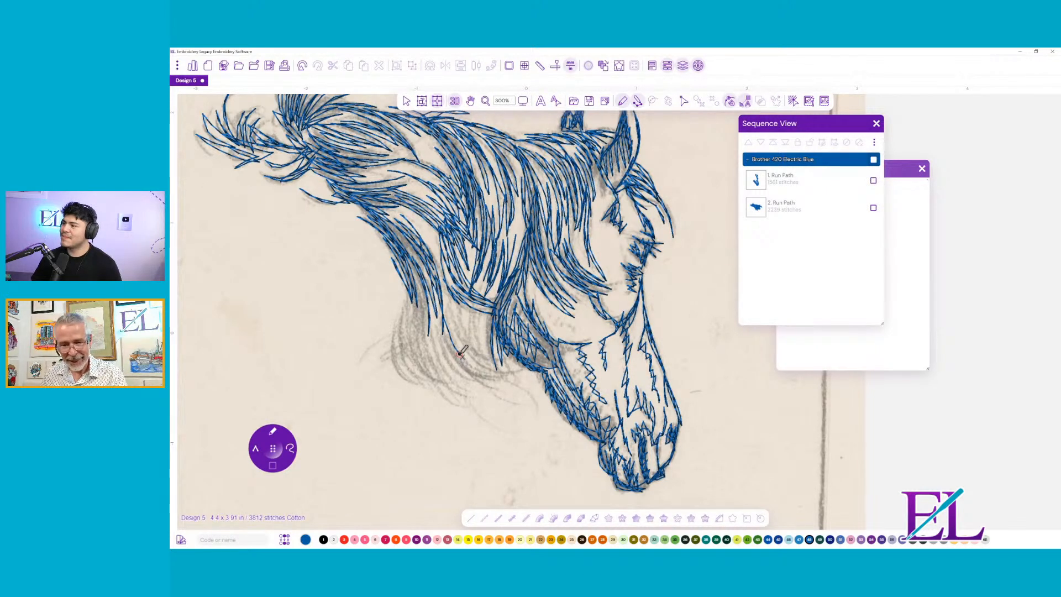
{"action": "mouse_move", "coordinate": [460, 354]}
{"action": "left_mouse_down"}
{"action": "mouse_move", "coordinate": [484, 363]}
{"action": "mouse_move", "coordinate": [455, 305]}
{"action": "mouse_move", "coordinate": [472, 348]}
{"action": "mouse_move", "coordinate": [451, 315]}
{"action": "mouse_move", "coordinate": [489, 363]}
{"action": "mouse_move", "coordinate": [471, 300]}
{"action": "mouse_move", "coordinate": [492, 360]}
{"action": "mouse_move", "coordinate": [479, 305]}
{"action": "mouse_move", "coordinate": [492, 348]}
{"action": "mouse_move", "coordinate": [492, 304]}
{"action": "mouse_move", "coordinate": [498, 360]}
{"action": "mouse_move", "coordinate": [511, 370]}
{"action": "mouse_move", "coordinate": [463, 336]}
{"action": "mouse_move", "coordinate": [534, 399]}
{"action": "mouse_move", "coordinate": [481, 370]}
{"action": "mouse_move", "coordinate": [524, 369]}
{"action": "mouse_move", "coordinate": [484, 375]}
{"action": "mouse_move", "coordinate": [448, 341]}
{"action": "mouse_move", "coordinate": [526, 405]}
{"action": "mouse_move", "coordinate": [455, 363]}
{"action": "mouse_move", "coordinate": [442, 320]}
{"action": "mouse_move", "coordinate": [444, 350]}
{"action": "mouse_move", "coordinate": [427, 311]}
{"action": "mouse_move", "coordinate": [460, 386]}
{"action": "left_mouse_up"}
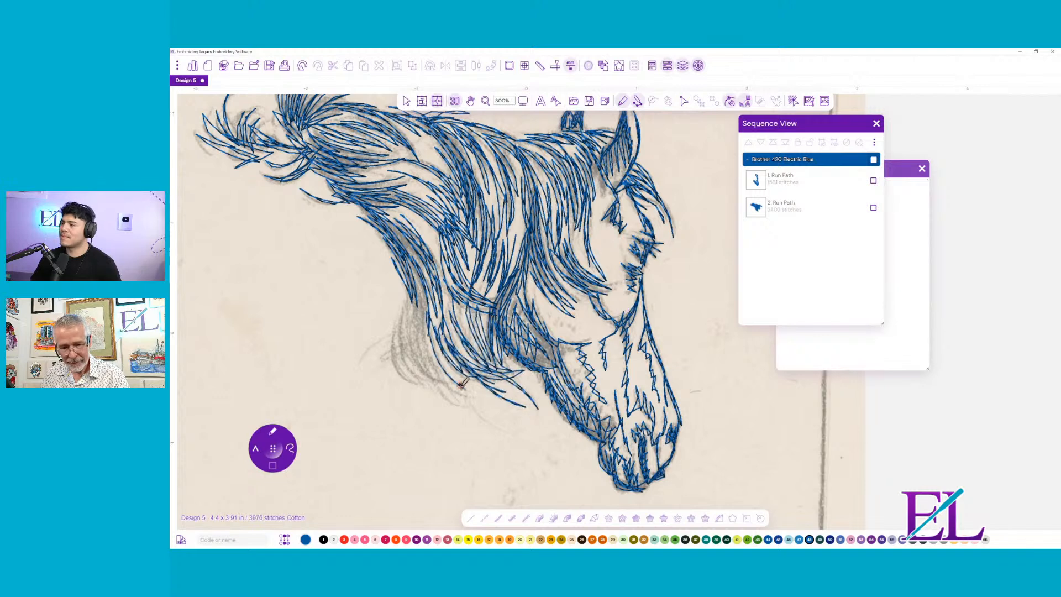
{"action": "left_click_drag", "start_coordinate": [417, 321], "coordinate": [436, 380]}
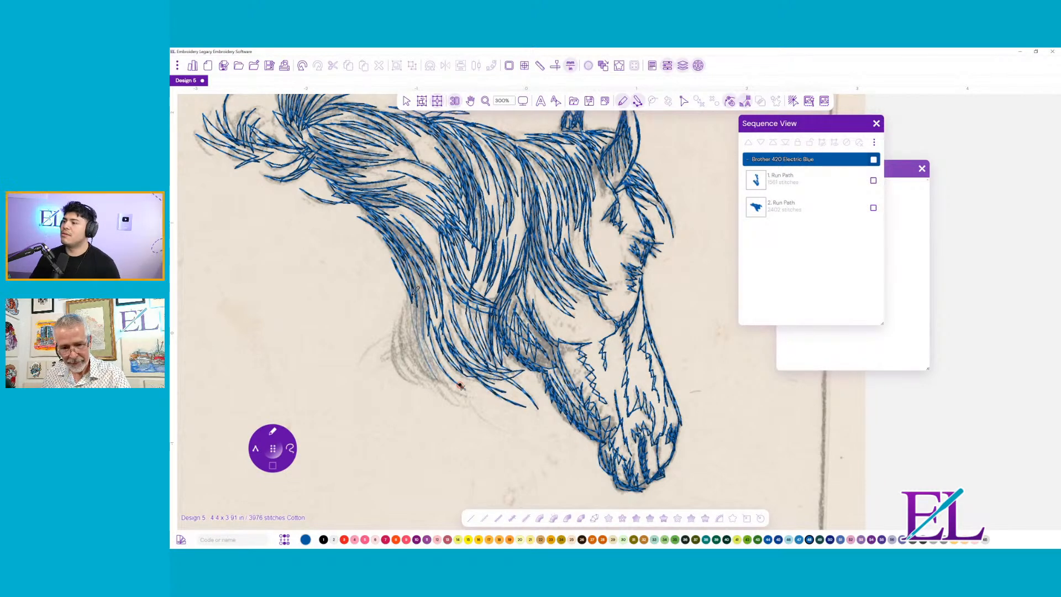
{"action": "mouse_move", "coordinate": [412, 298]}
{"action": "left_mouse_down"}
{"action": "mouse_move", "coordinate": [419, 355]}
{"action": "mouse_move", "coordinate": [404, 355]}
{"action": "mouse_move", "coordinate": [412, 376]}
{"action": "left_mouse_up"}
{"action": "left_click_drag", "start_coordinate": [392, 324], "coordinate": [412, 383]}
{"action": "mouse_move", "coordinate": [404, 307]}
{"action": "left_mouse_down"}
{"action": "mouse_move", "coordinate": [414, 355]}
{"action": "mouse_move", "coordinate": [419, 306]}
{"action": "mouse_move", "coordinate": [436, 374]}
{"action": "mouse_move", "coordinate": [427, 357]}
{"action": "mouse_move", "coordinate": [447, 395]}
{"action": "mouse_move", "coordinate": [442, 384]}
{"action": "mouse_move", "coordinate": [501, 433]}
{"action": "left_mouse_up"}
{"action": "mouse_move", "coordinate": [423, 341]}
{"action": "left_mouse_down"}
{"action": "mouse_move", "coordinate": [434, 371]}
{"action": "mouse_move", "coordinate": [418, 269]}
{"action": "left_mouse_up"}
{"action": "left_click_drag", "start_coordinate": [395, 227], "coordinate": [395, 227]}
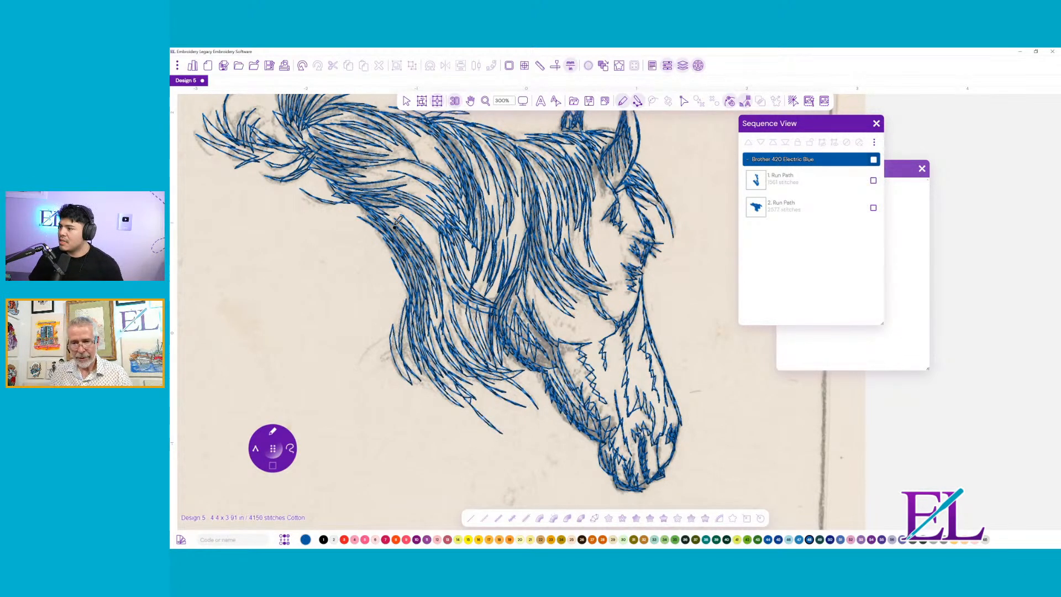